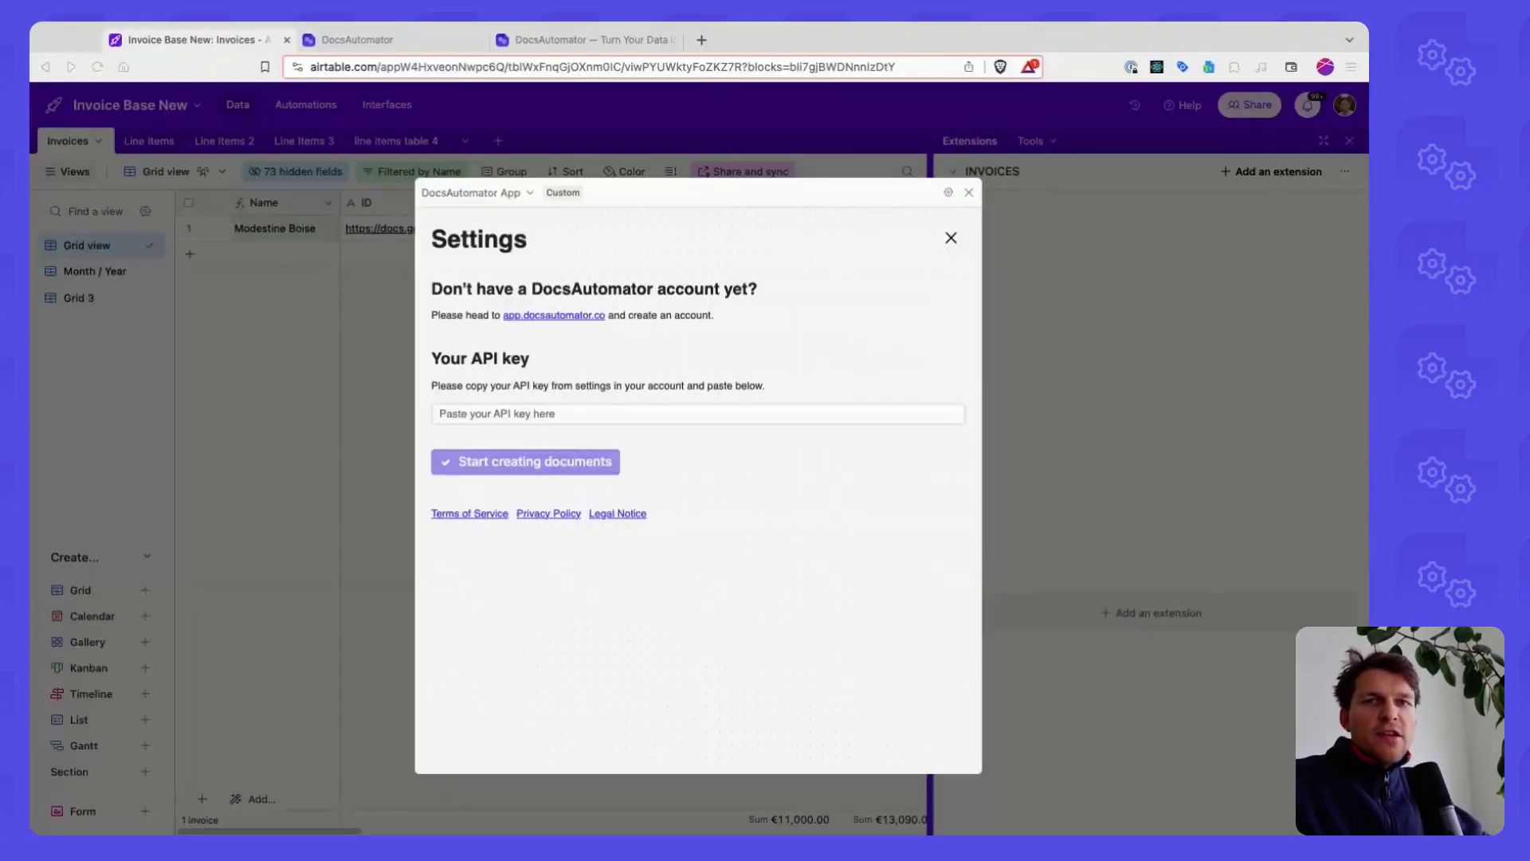
Open the DocsAutomator web app at app.docsautomator.co, keeping only one tab
{"action": "left_click", "coordinate": [502, 287]}
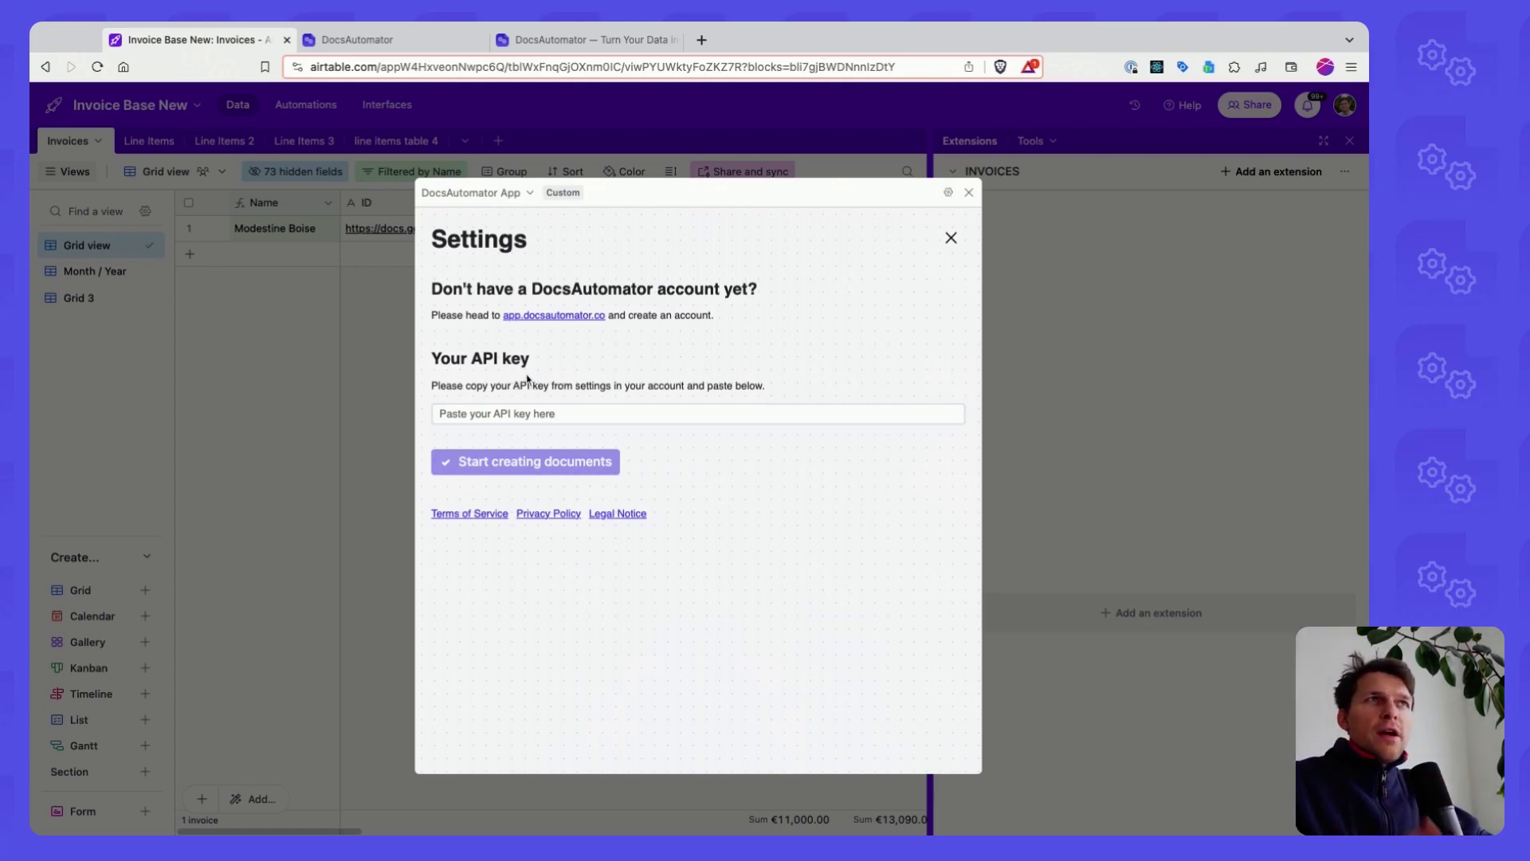
{"action": "left_click", "coordinate": [562, 317]}
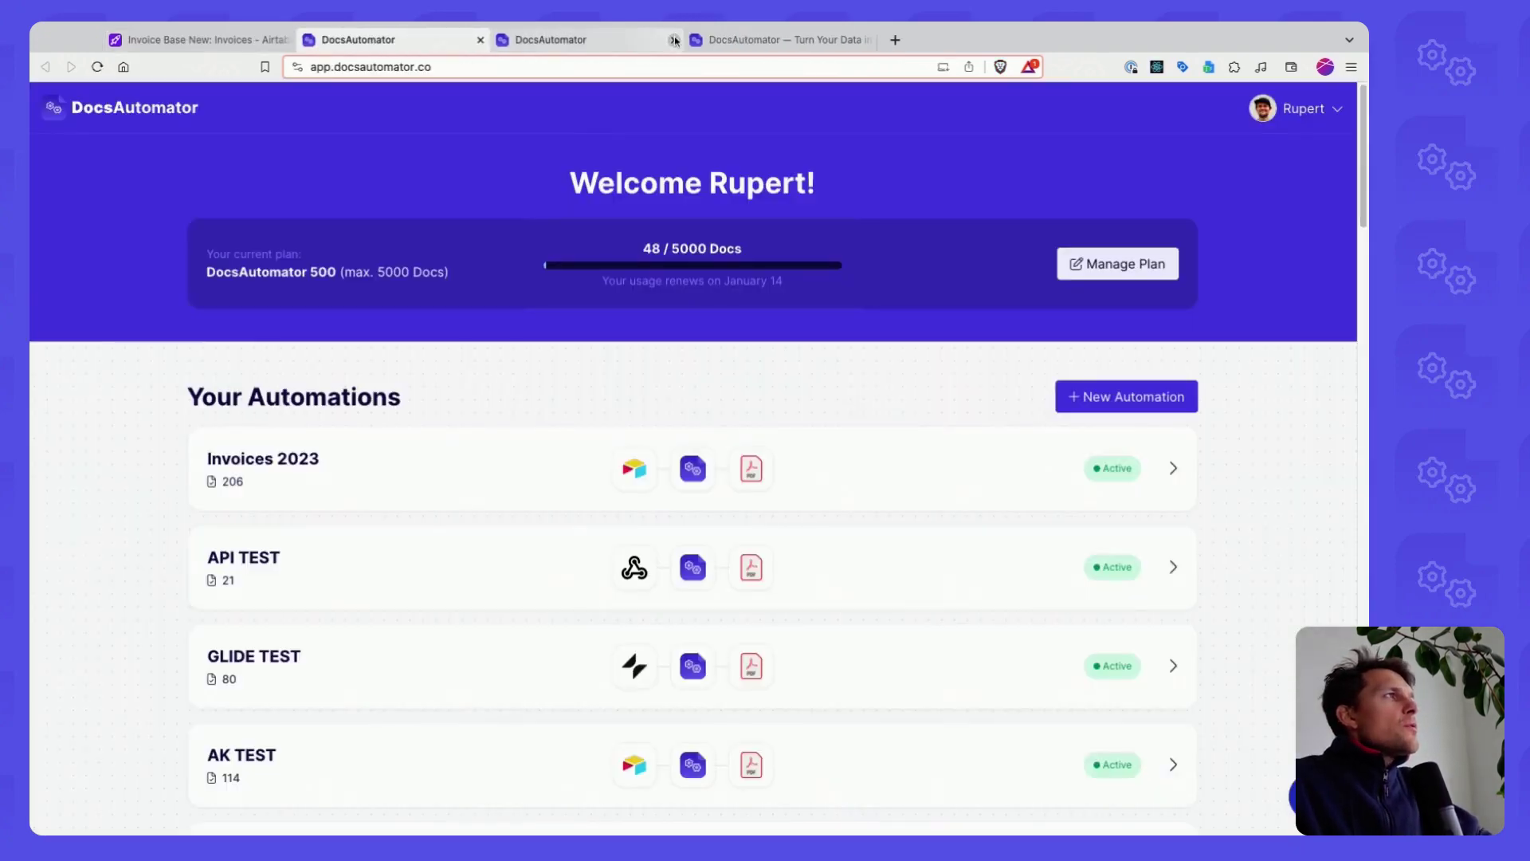
{"action": "left_click", "coordinate": [674, 40]}
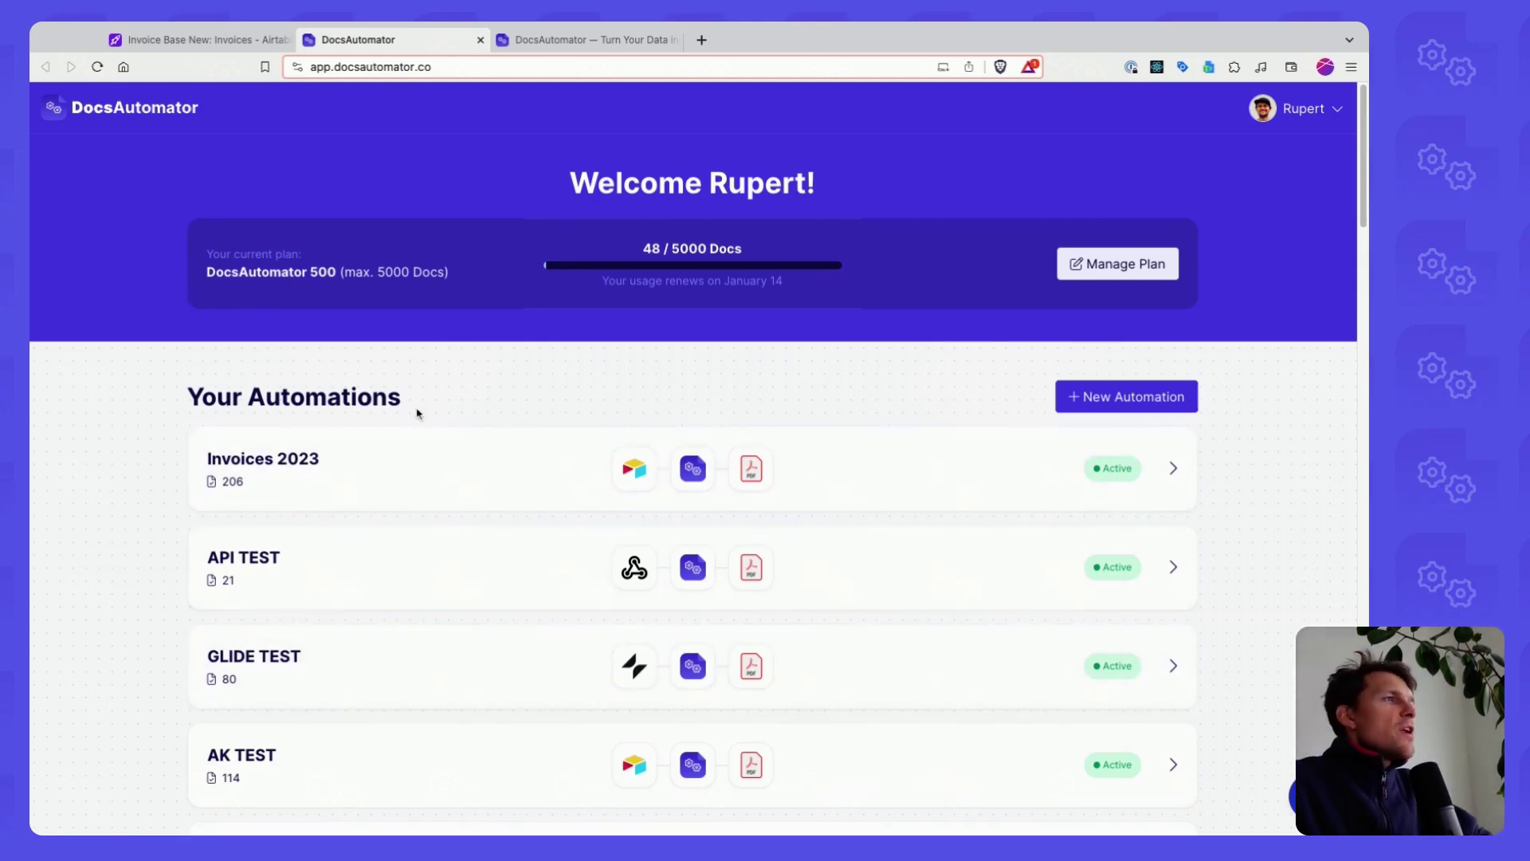
Open the Invoices 2023 automation and look over its settings
{"action": "left_click", "coordinate": [299, 465]}
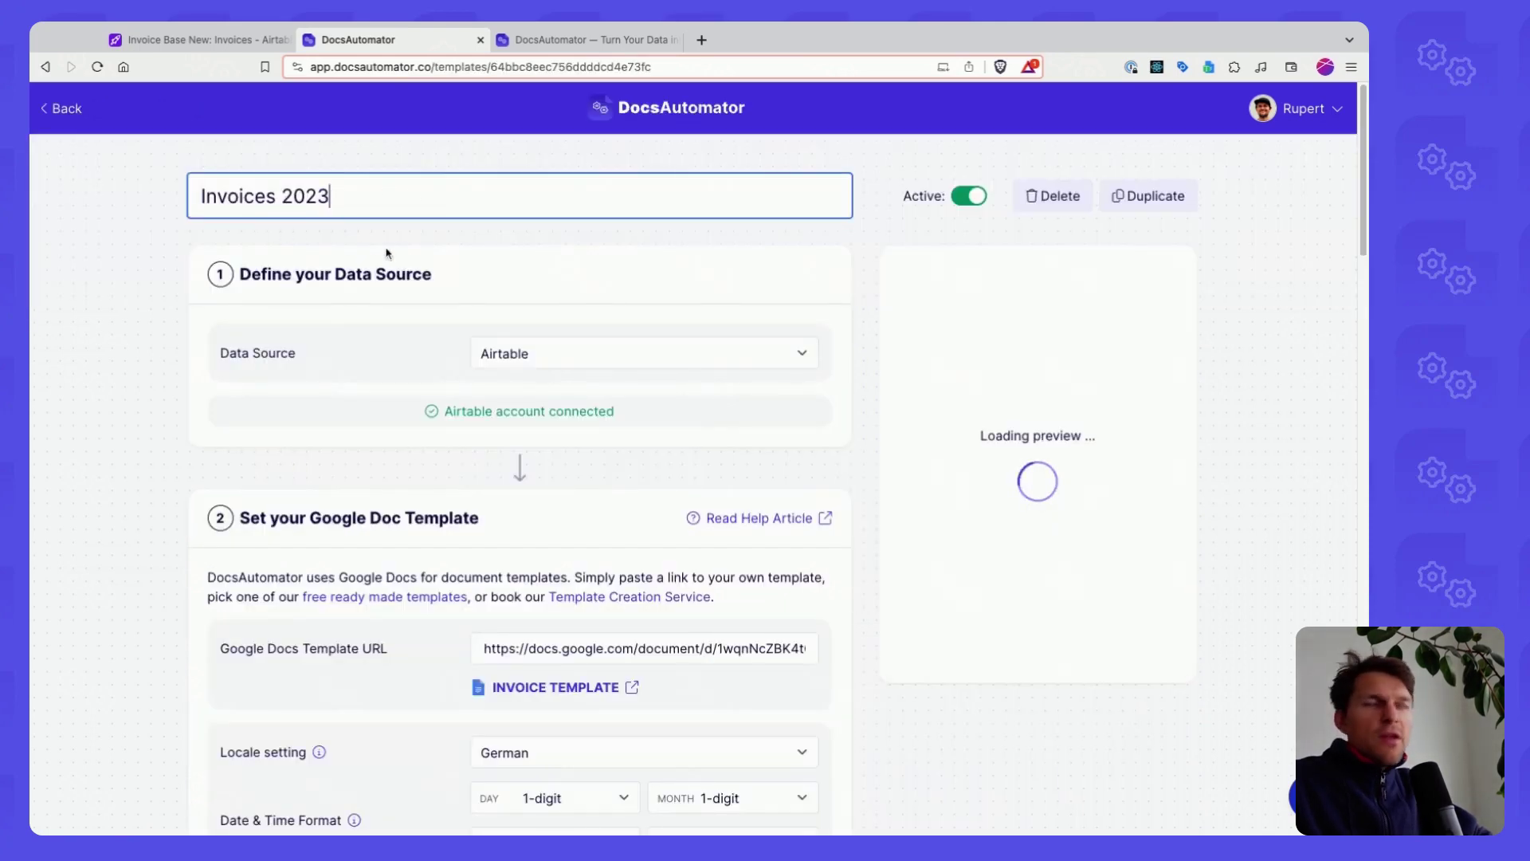
{"action": "triple_click", "coordinate": [255, 361]}
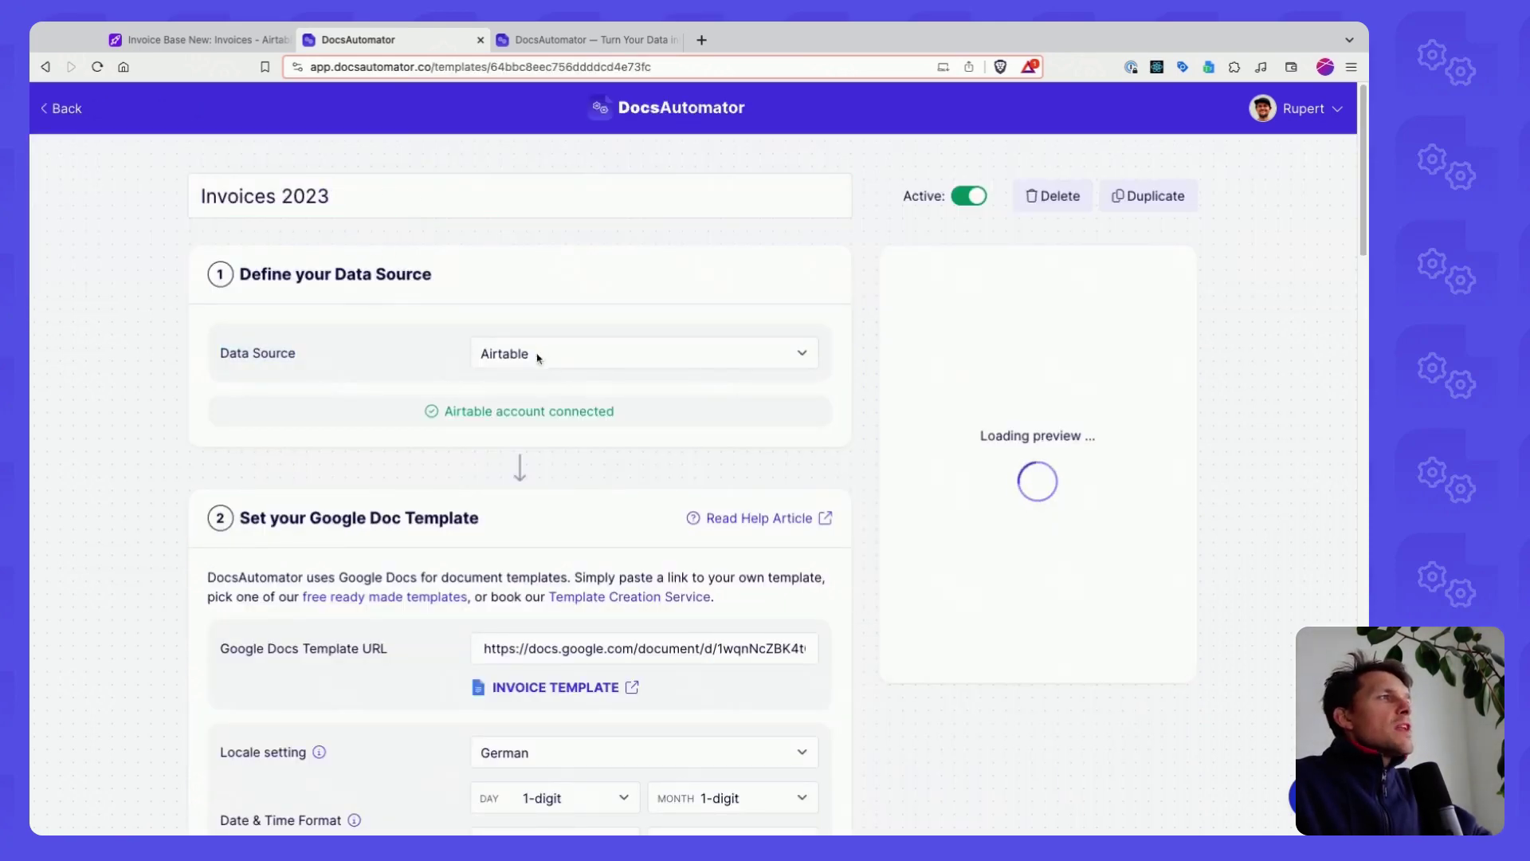
{"action": "scroll", "coordinate": [366, 352], "scroll_direction": "down", "scroll_amount": 1}
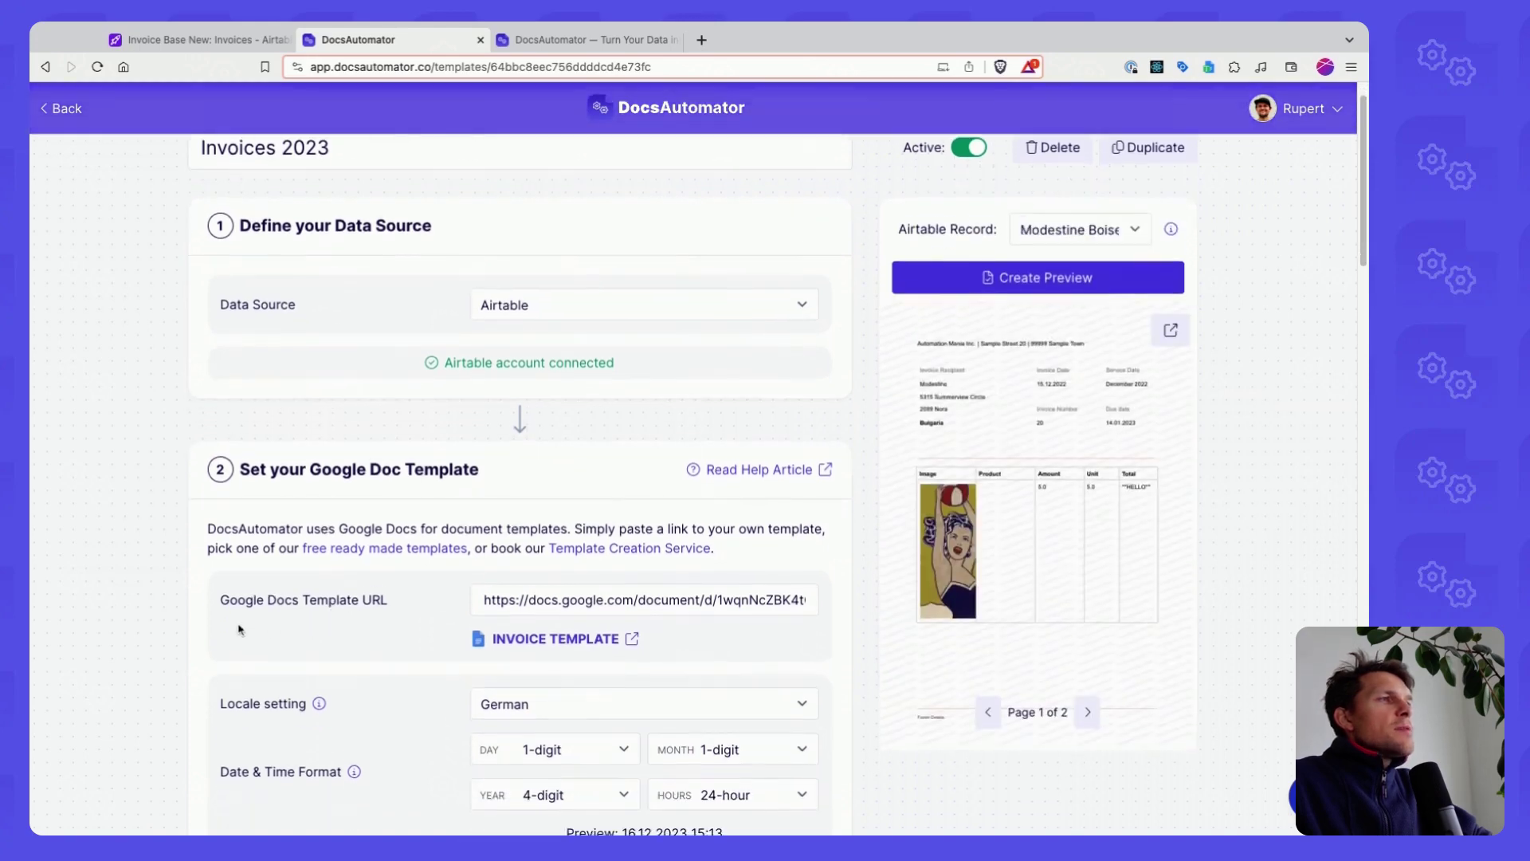
{"action": "left_click_drag", "start_coordinate": [239, 630], "coordinate": [351, 615]}
{"action": "left_click", "coordinate": [325, 631]}
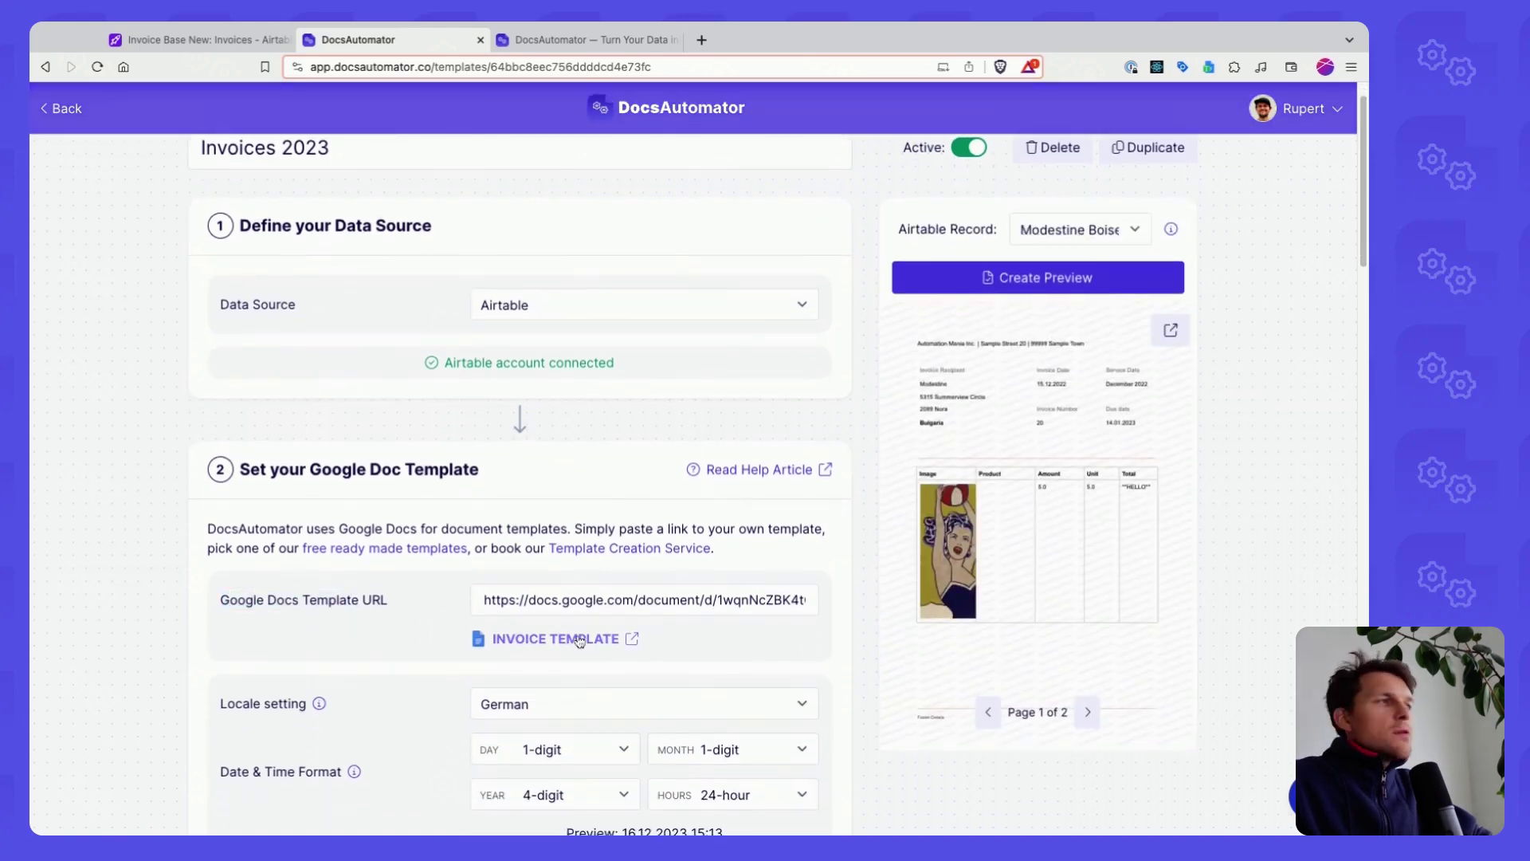
Review the INVOICE TEMPLATE Google Doc's placeholder fields, then go back to the DocsAutomator homepage tab
{"action": "left_click", "coordinate": [549, 639]}
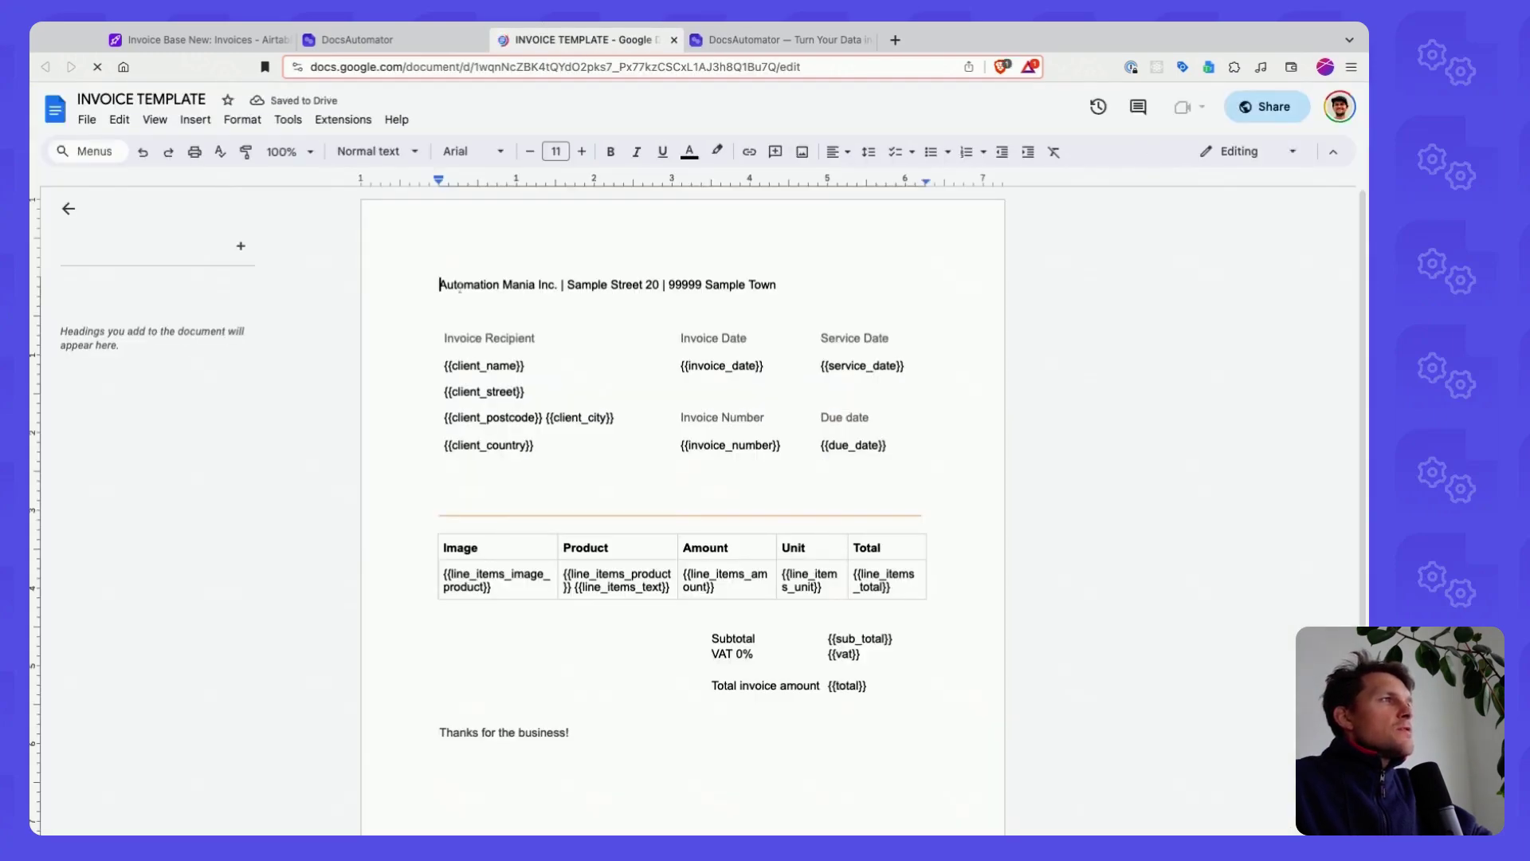
{"action": "scroll", "coordinate": [547, 447], "scroll_direction": "down", "scroll_amount": 3}
{"action": "scroll", "coordinate": [546, 289], "scroll_direction": "up", "scroll_amount": 3}
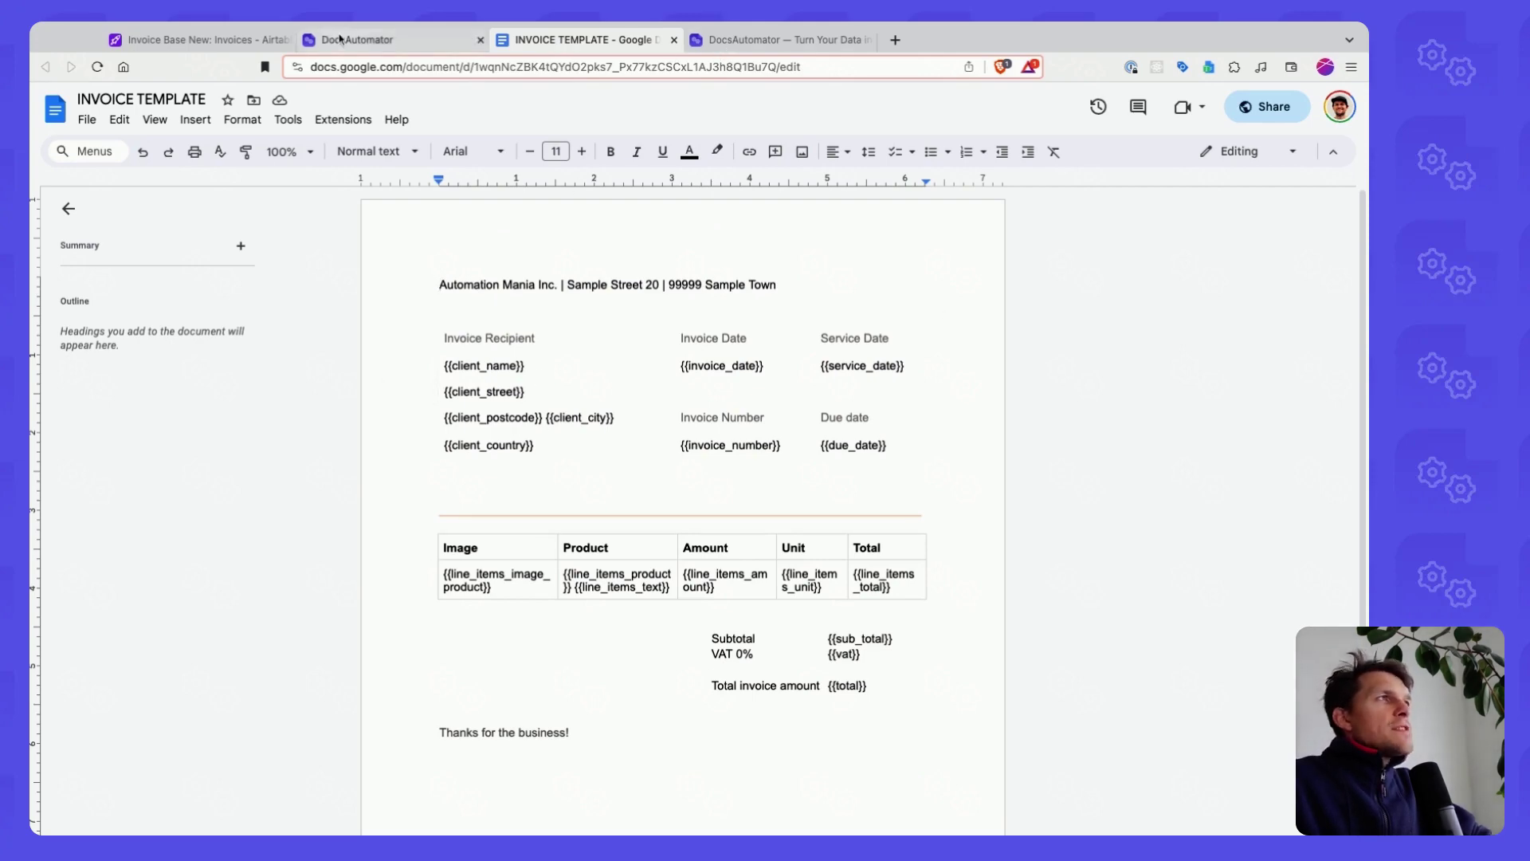
{"action": "left_click", "coordinate": [765, 40]}
{"action": "mouse_move", "coordinate": [691, 150]}
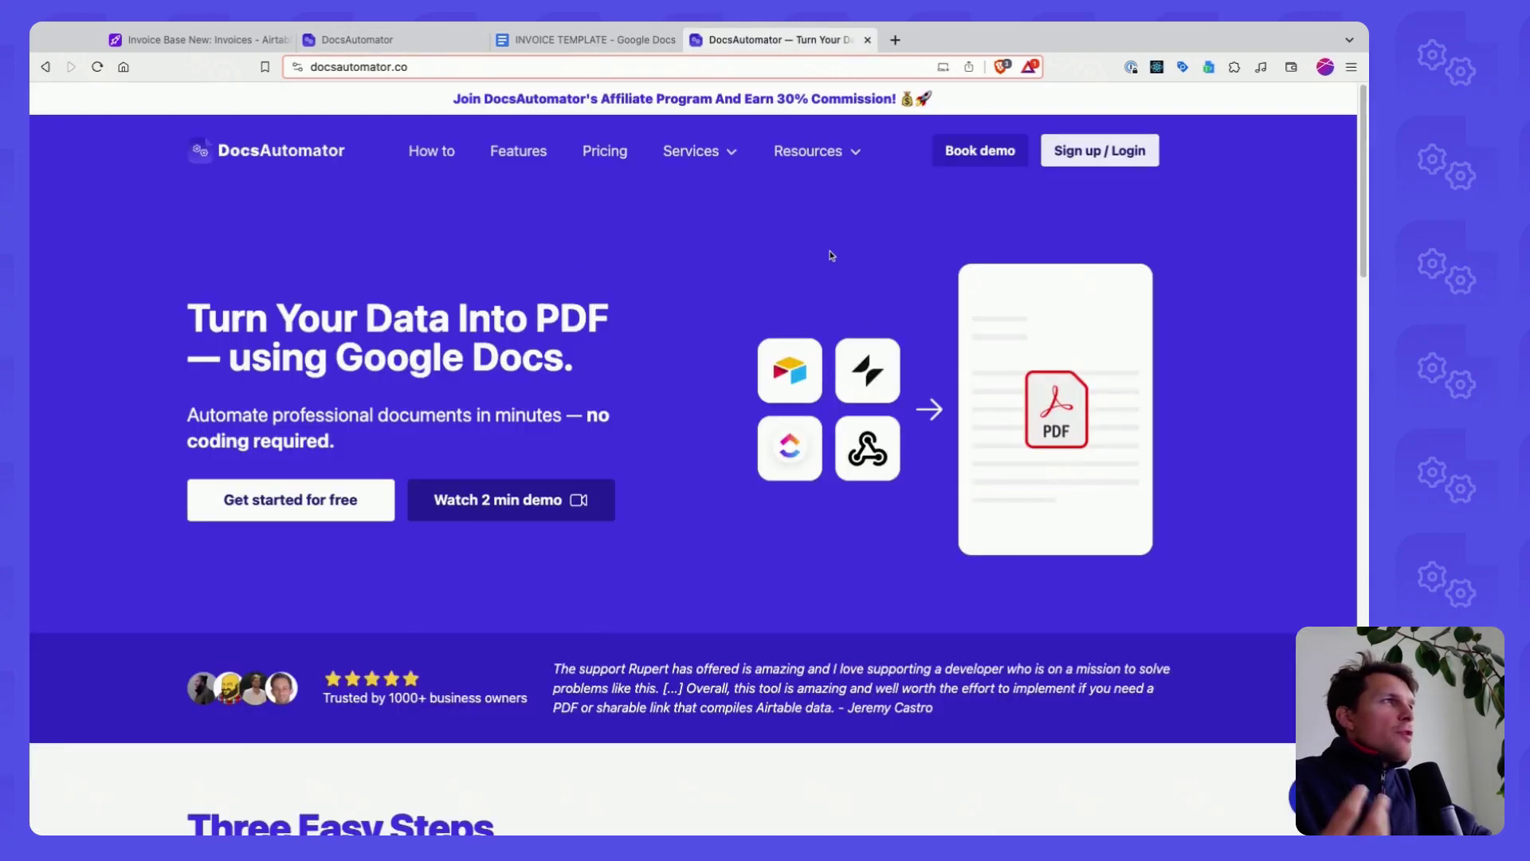
Return from the homepage's Resources menu to the Invoices 2023 automation editor tab
{"action": "mouse_move", "coordinate": [853, 156]}
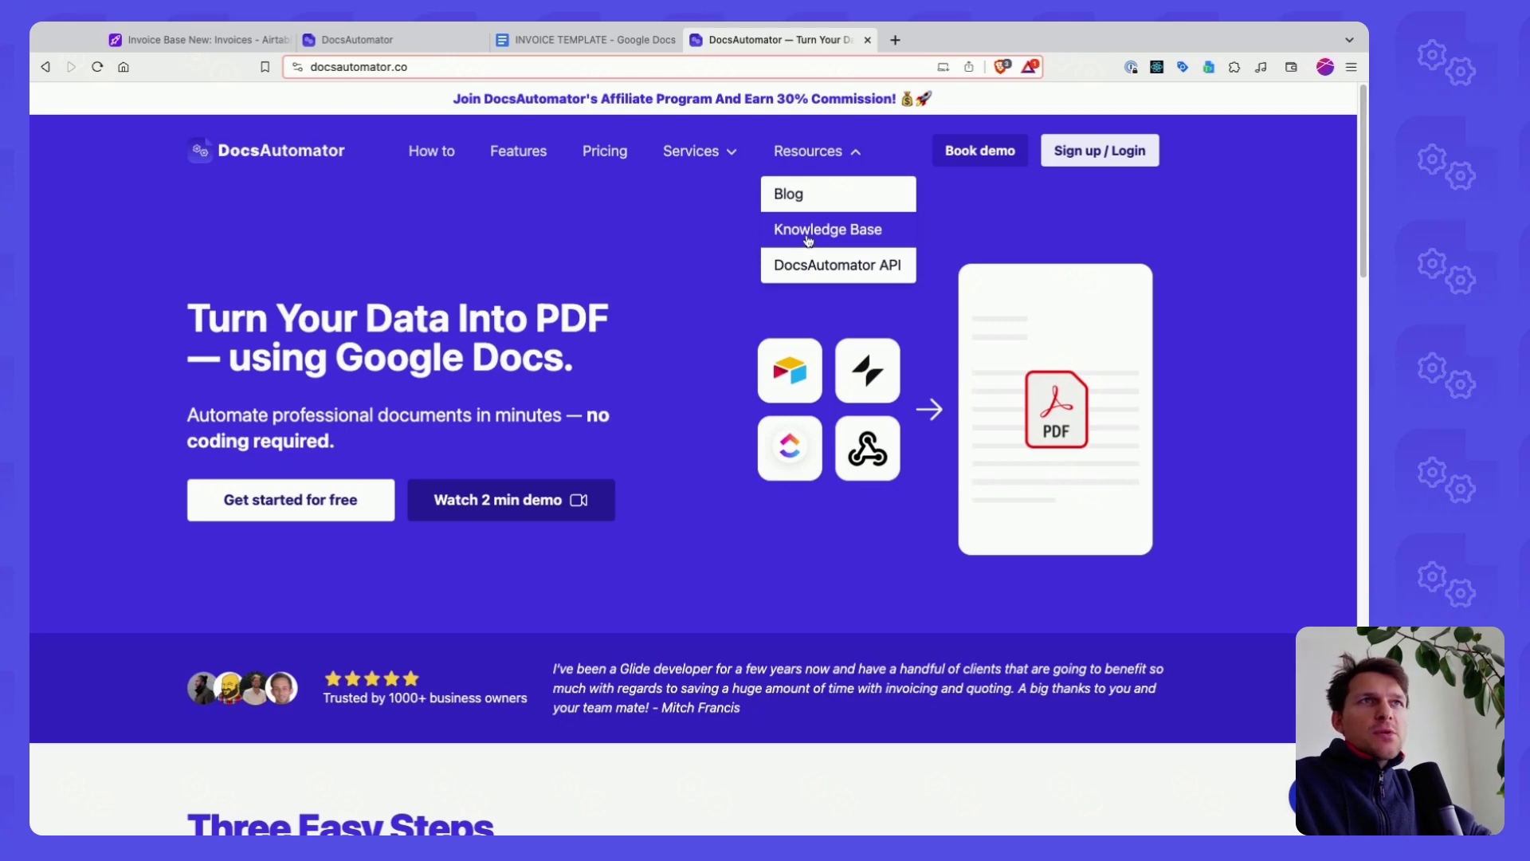
{"action": "left_click", "coordinate": [357, 39]}
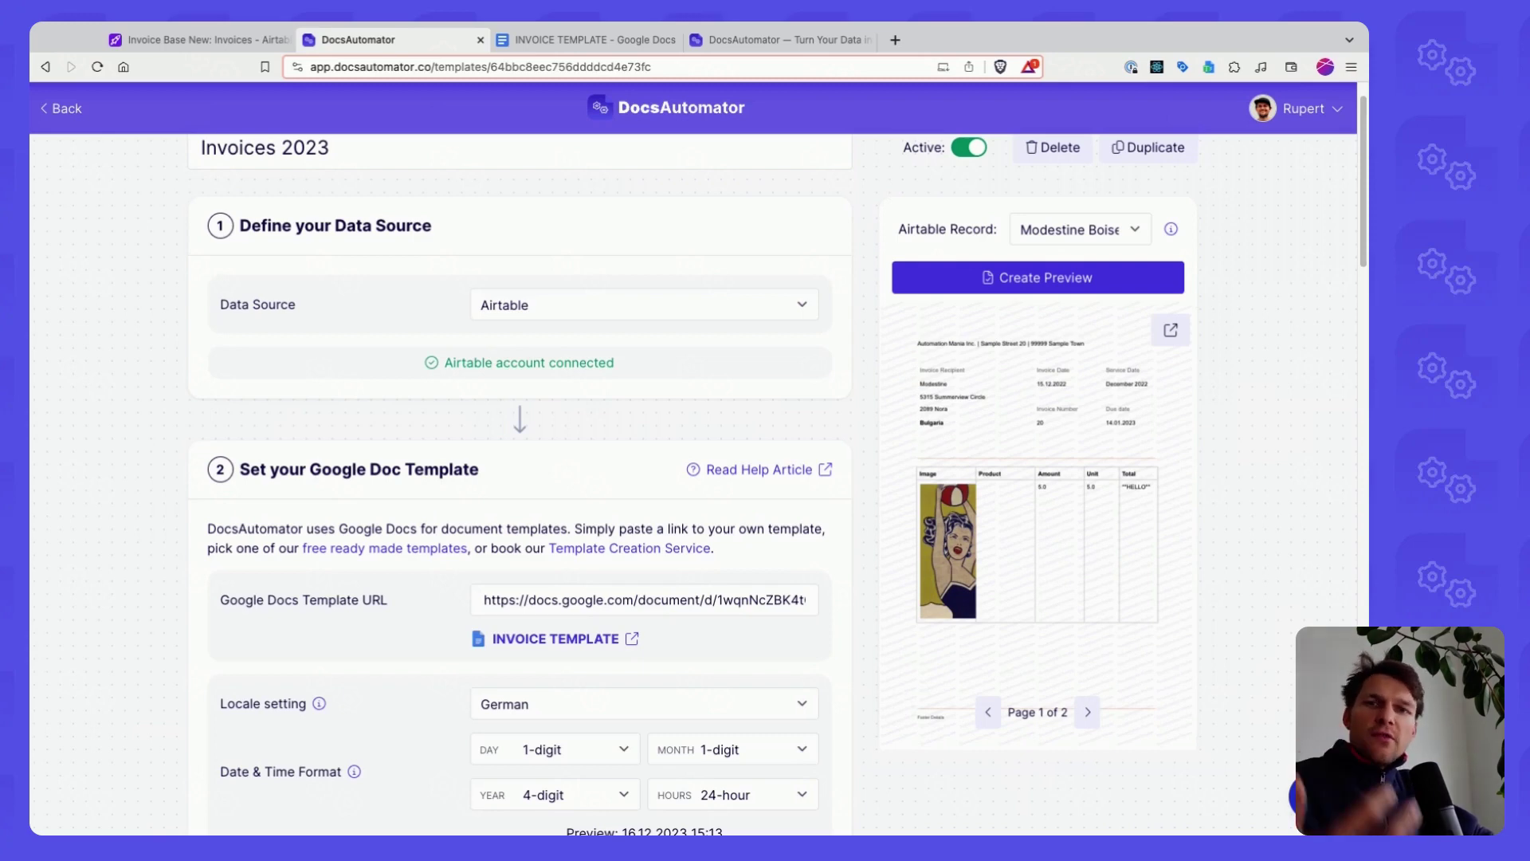
Review the data mapping, then copy the account API key from DocsAutomator Settings
{"action": "scroll", "coordinate": [347, 452], "scroll_direction": "down", "scroll_amount": 10}
{"action": "scroll", "coordinate": [482, 609], "scroll_direction": "down", "scroll_amount": 3}
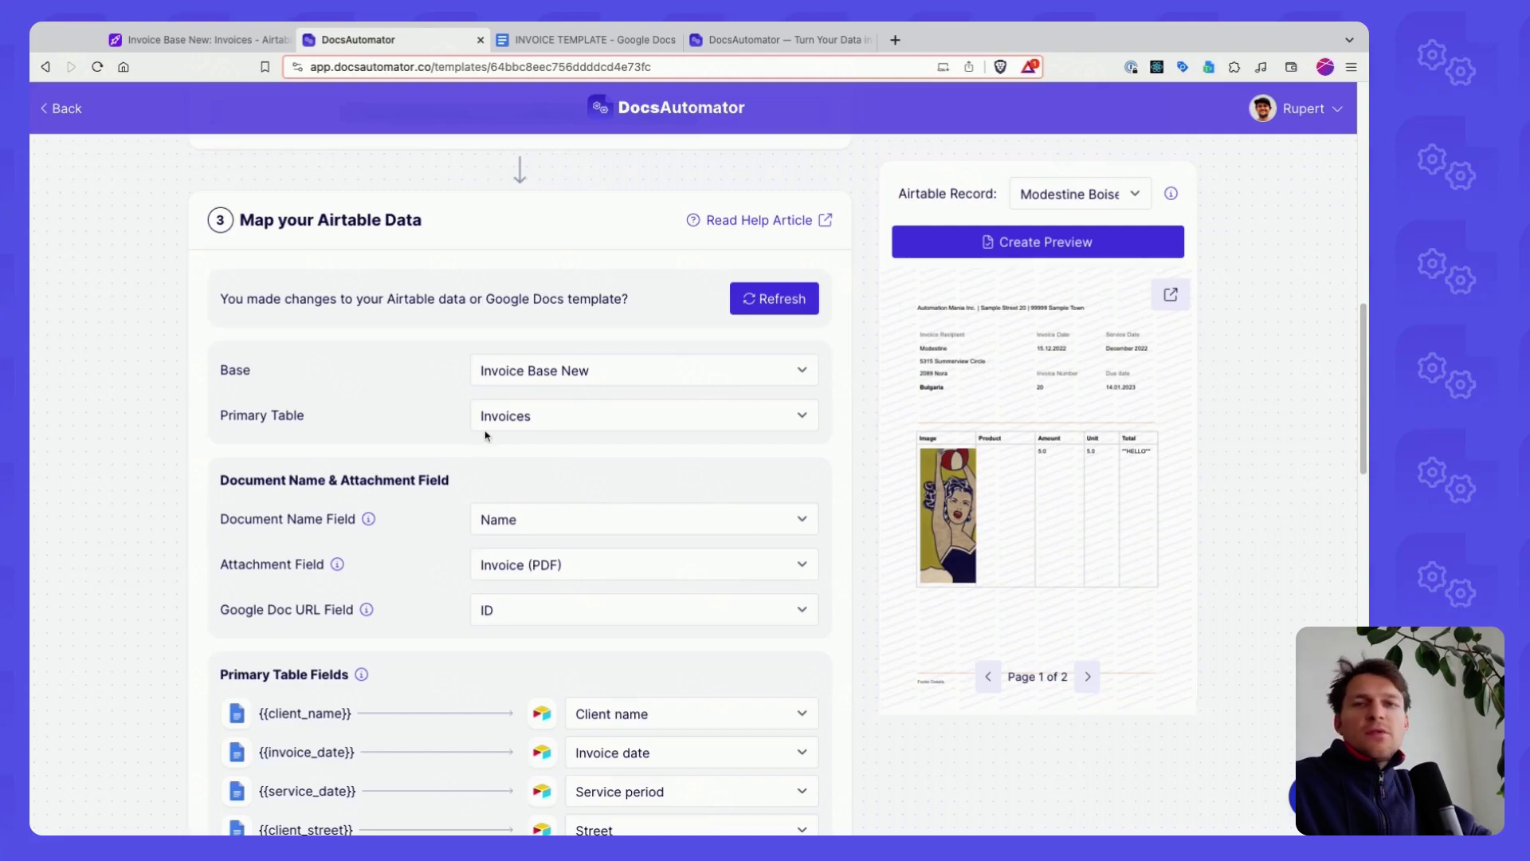
{"action": "scroll", "coordinate": [534, 338], "scroll_direction": "up", "scroll_amount": 15}
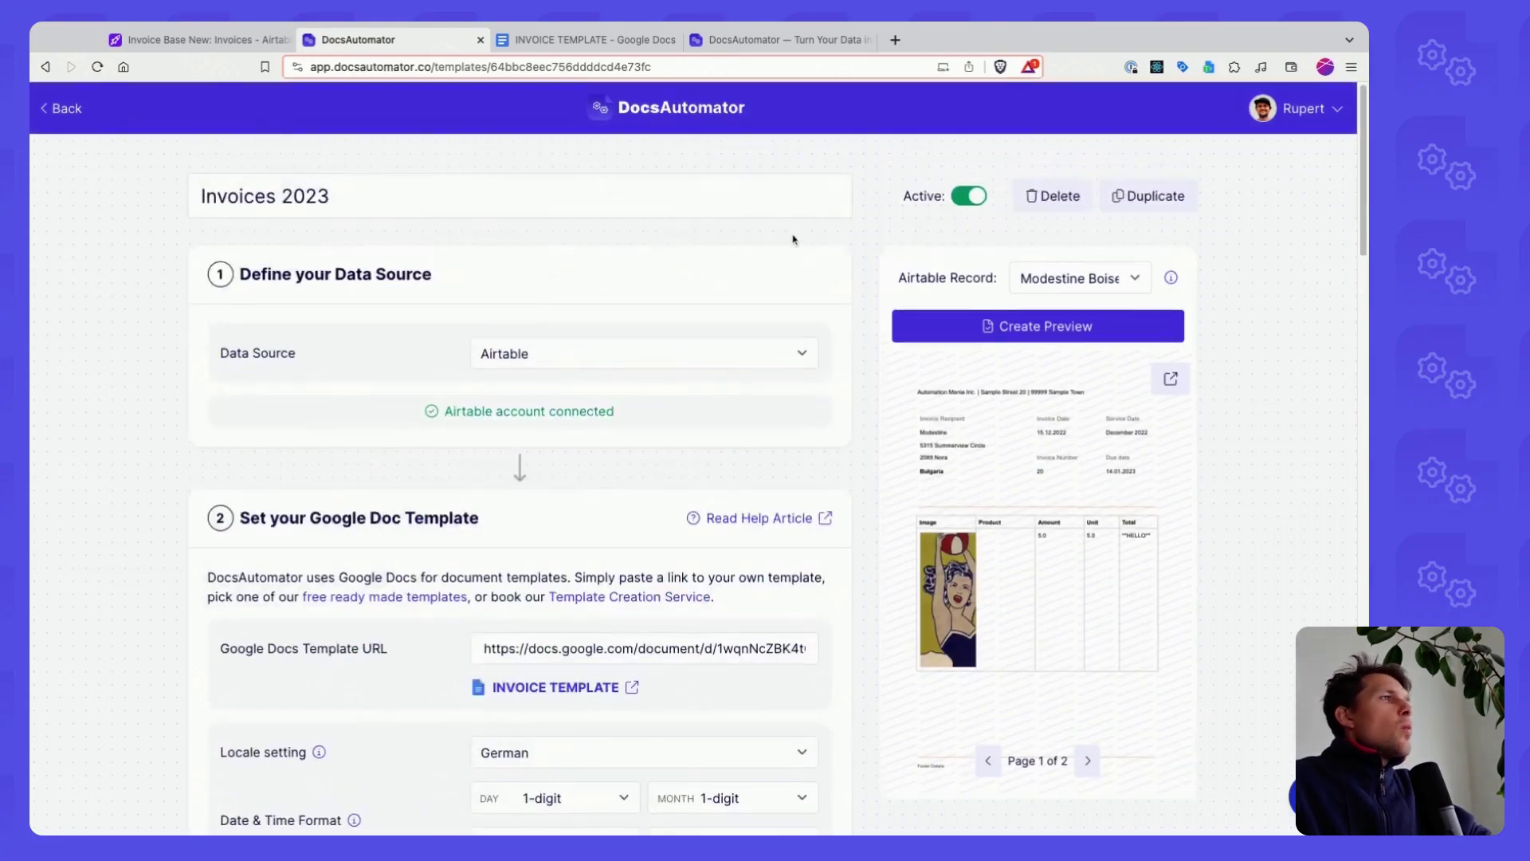
{"action": "left_click", "coordinate": [1303, 108]}
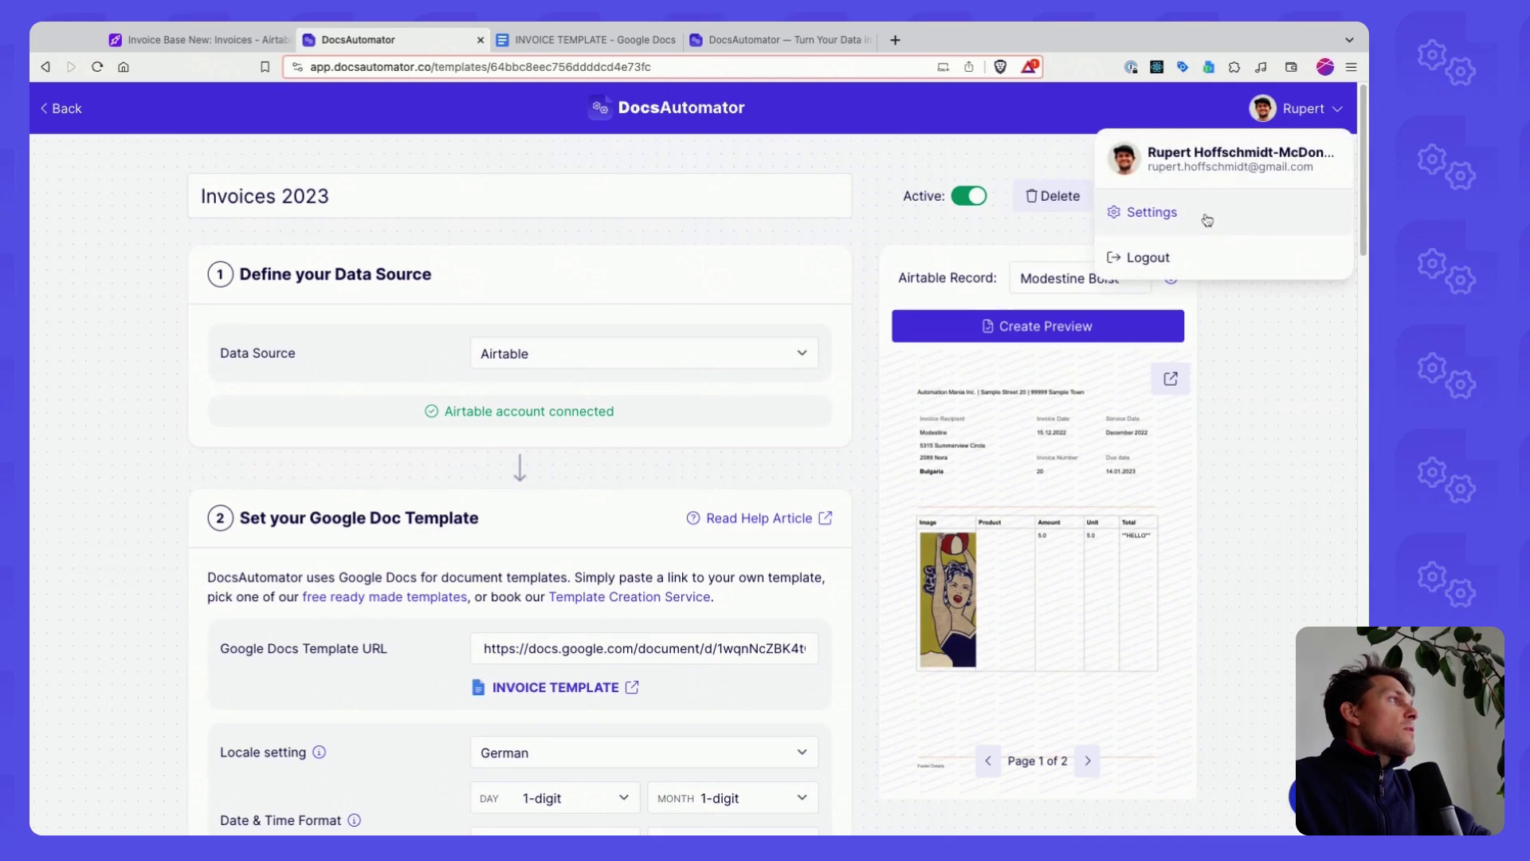
{"action": "left_click", "coordinate": [1148, 212]}
{"action": "scroll", "coordinate": [684, 710], "scroll_direction": "down", "scroll_amount": 5}
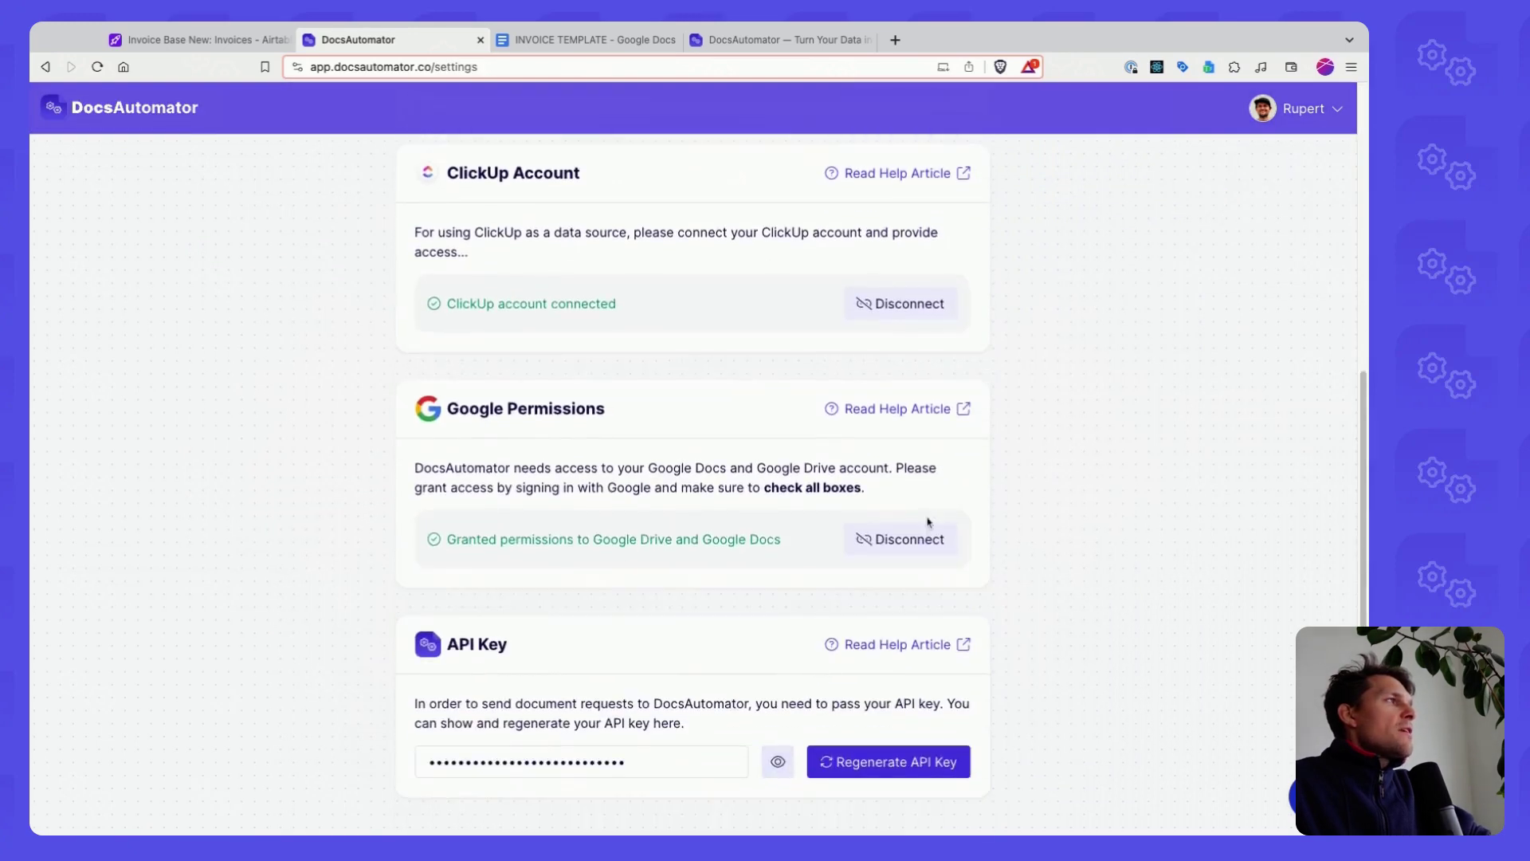
{"action": "left_click", "coordinate": [717, 762]}
Paste the copied API key into the Airtable DocsAutomator extension and start creating documents
{"action": "left_click", "coordinate": [188, 39]}
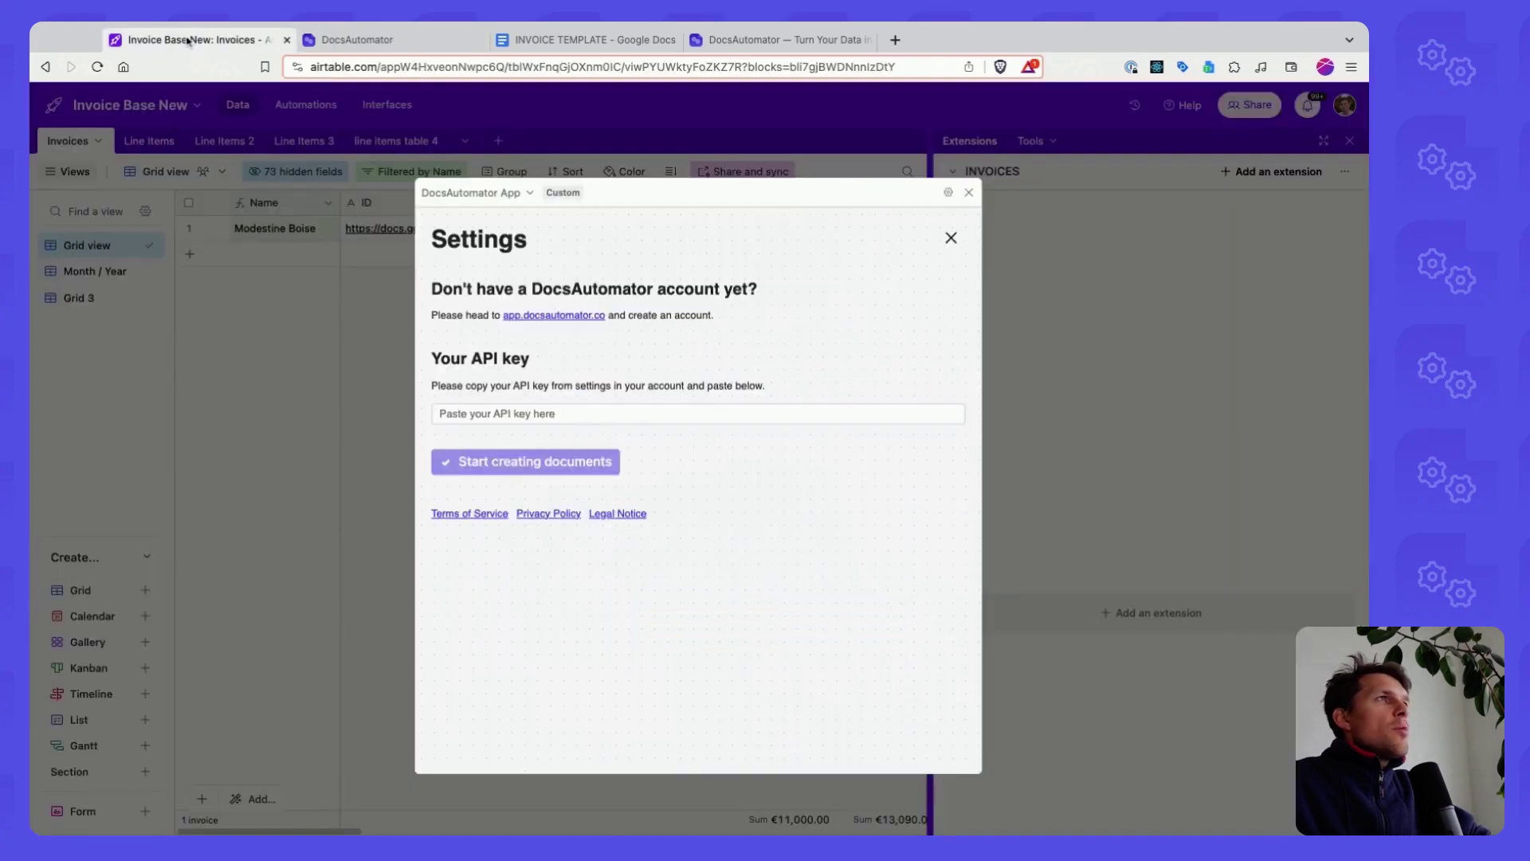
{"action": "left_click", "coordinate": [542, 405]}
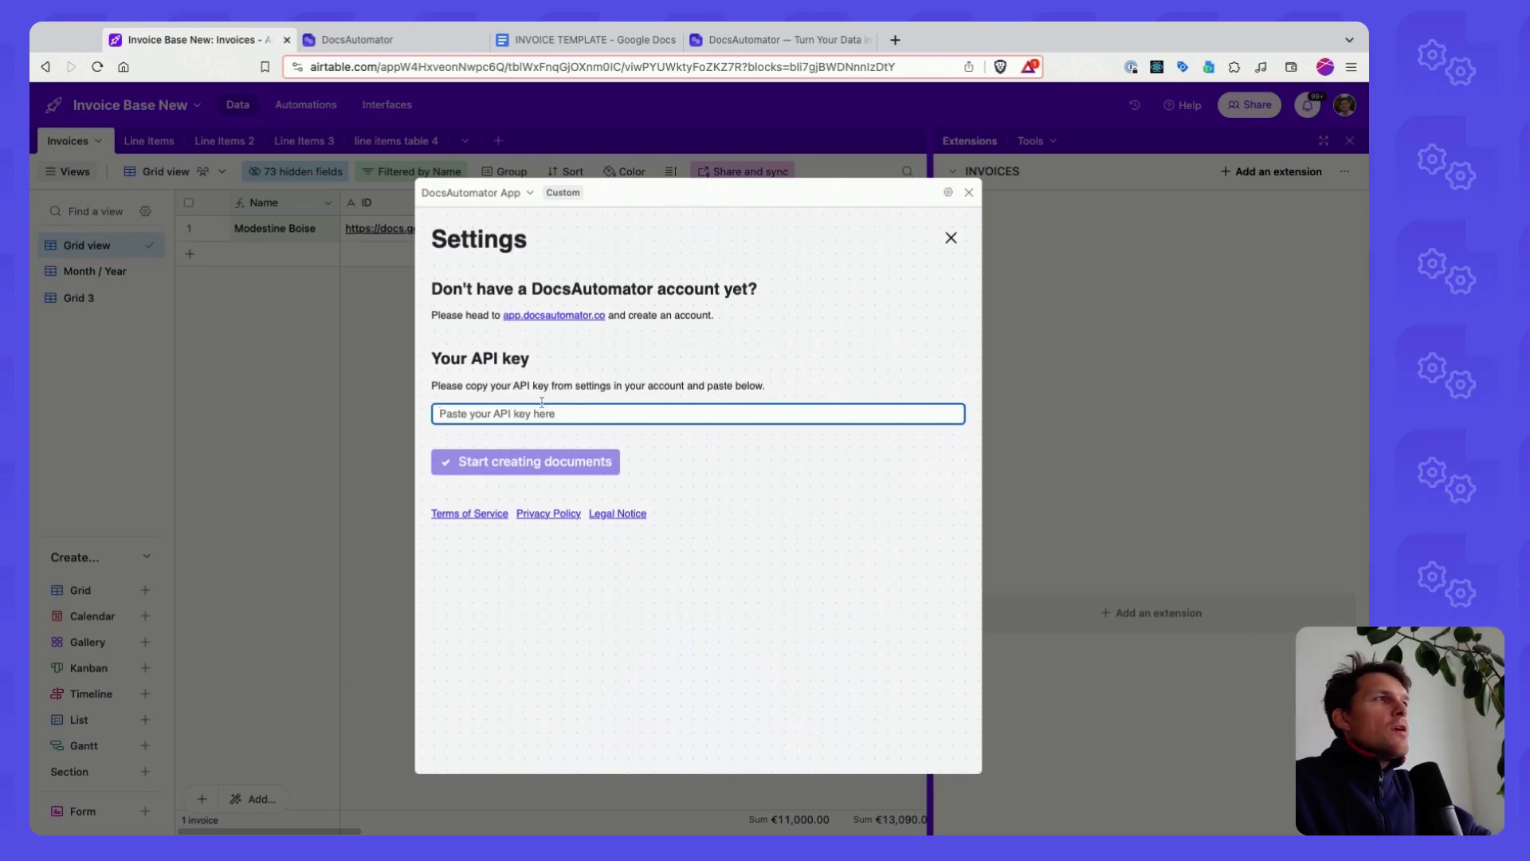
{"action": "key", "text": "super+v"}
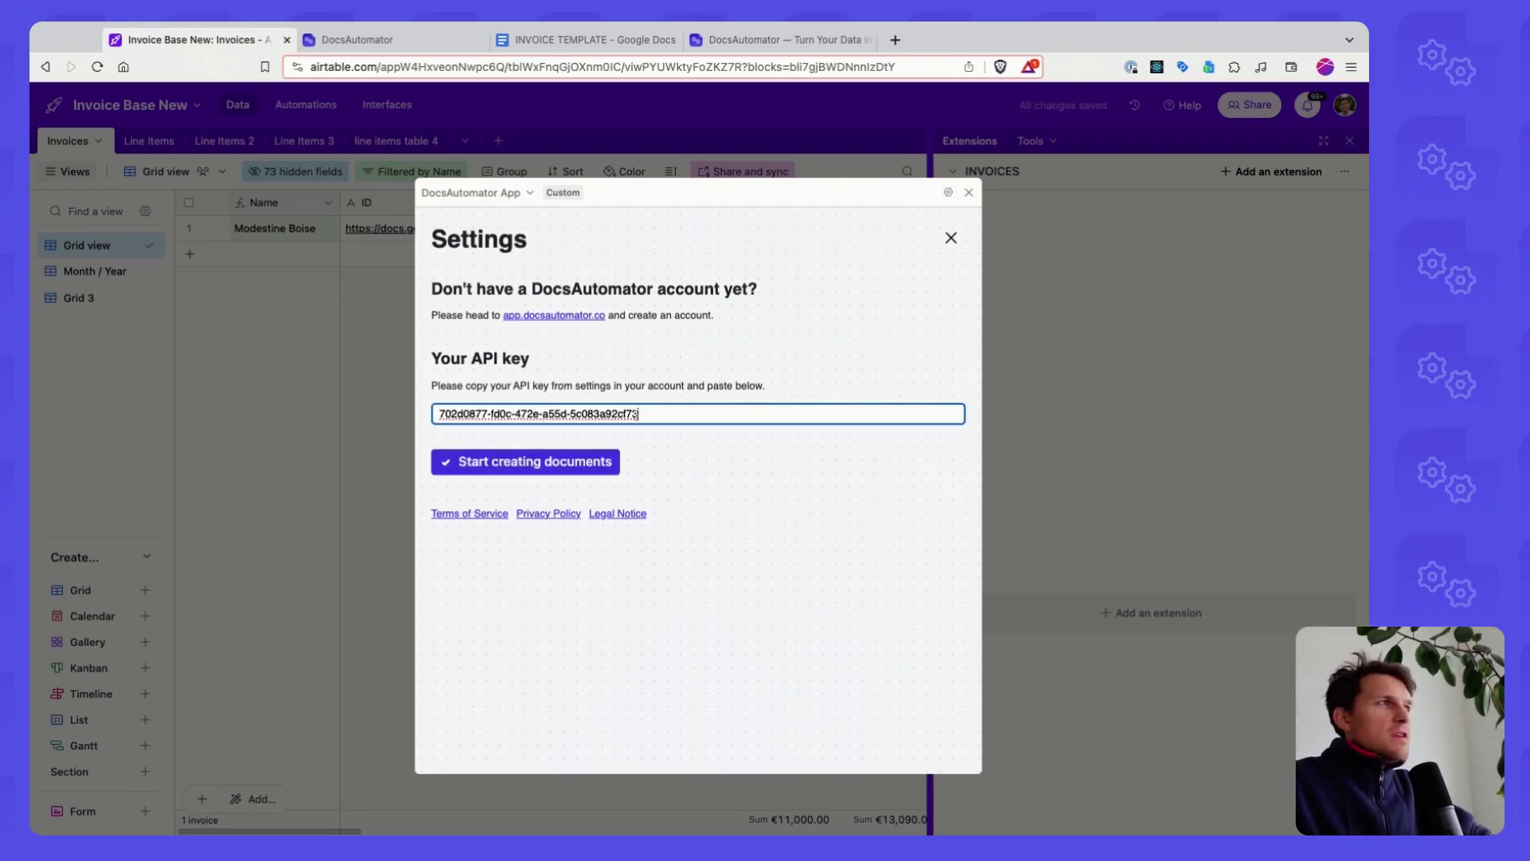
{"action": "left_click", "coordinate": [532, 464]}
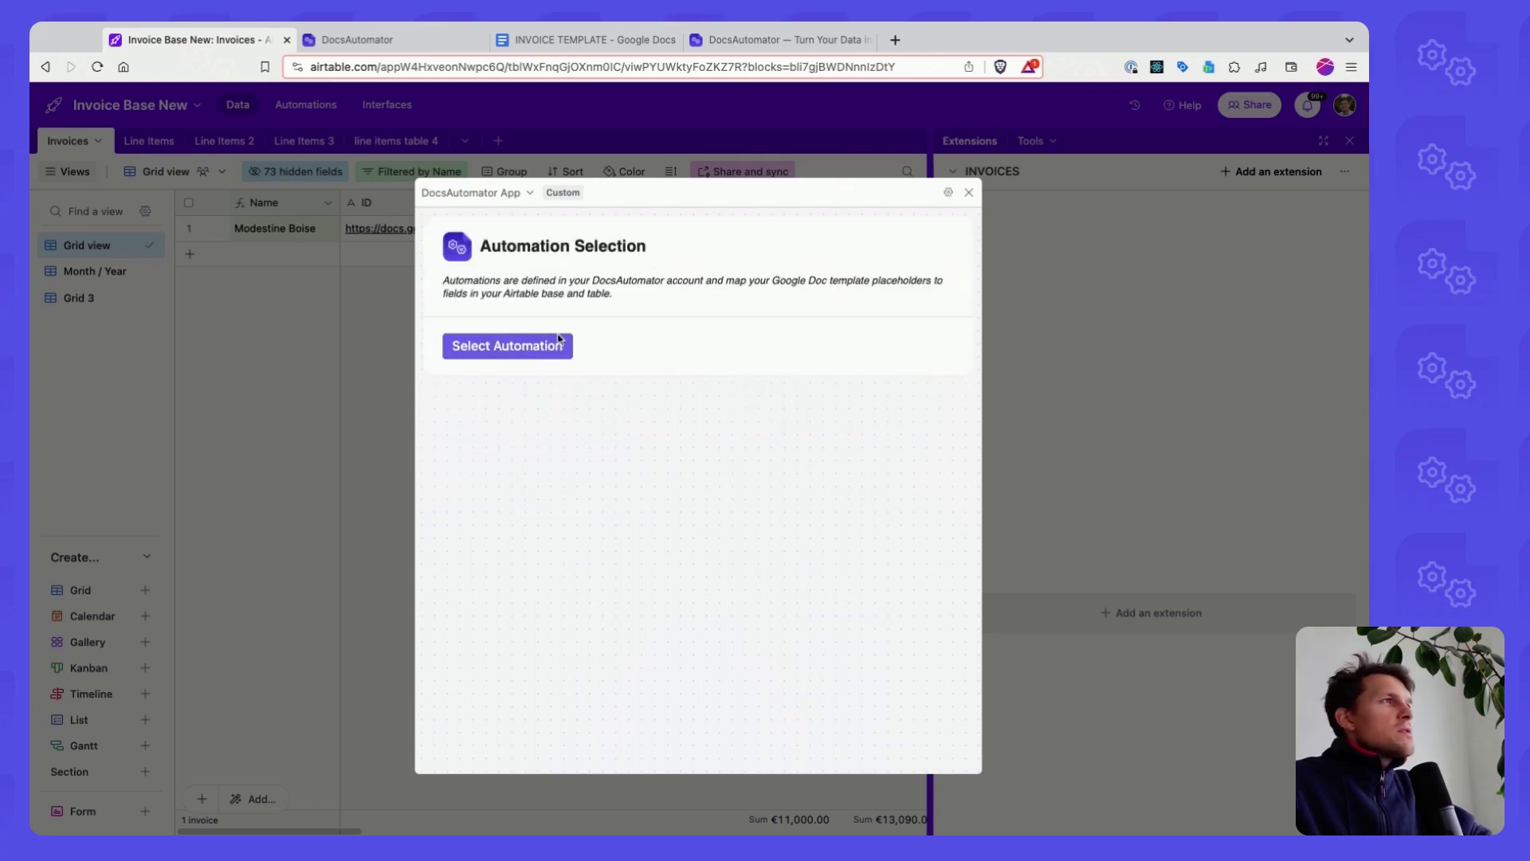
Check the available automations for the base, then select Invoices 2023 in the extension
{"action": "left_click", "coordinate": [517, 351]}
{"action": "left_click", "coordinate": [455, 390]}
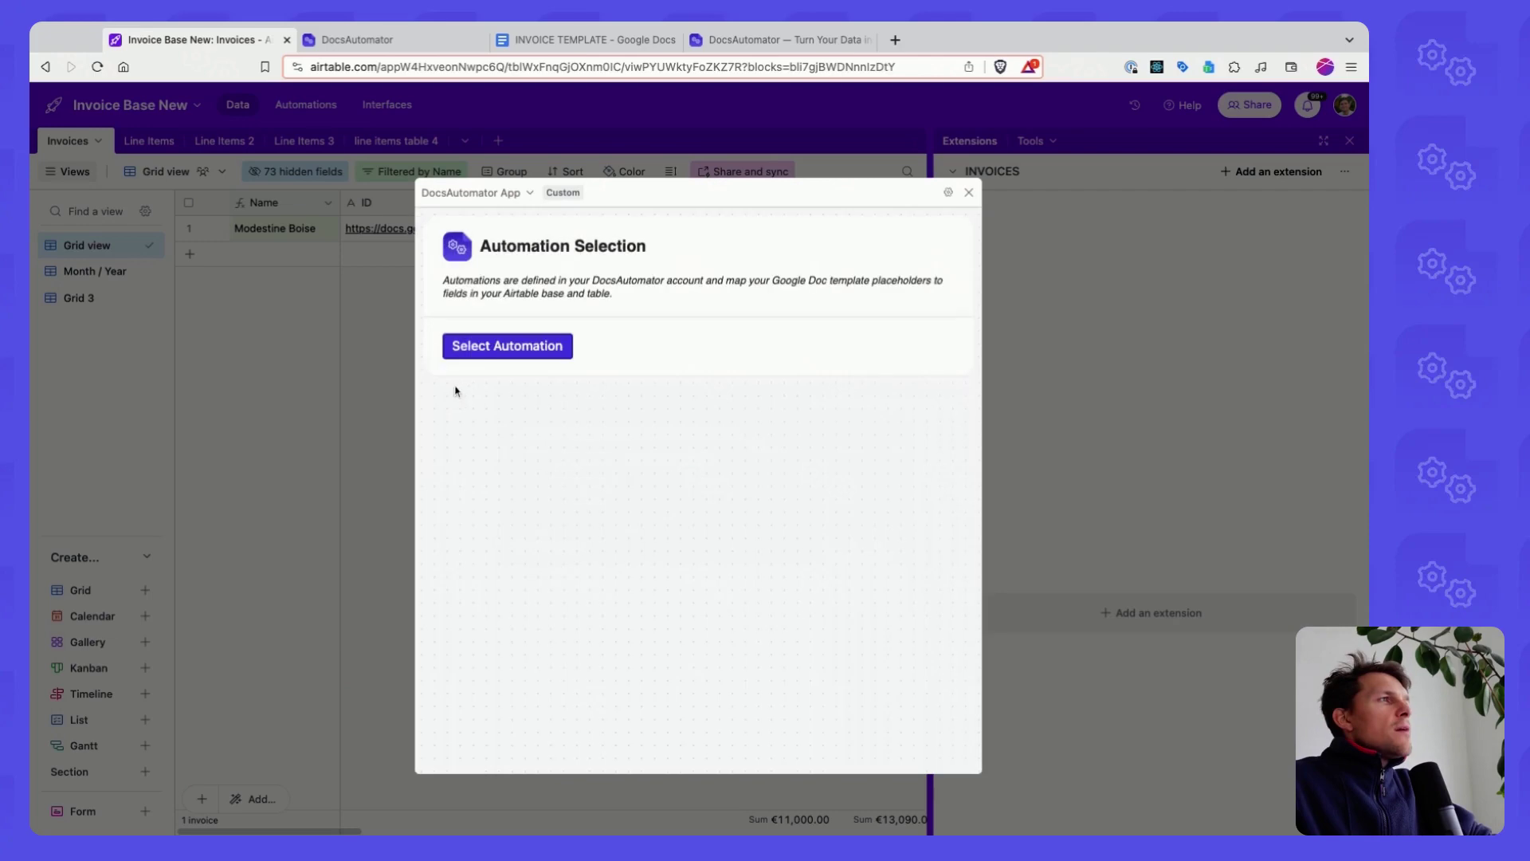
{"action": "left_click", "coordinate": [499, 349]}
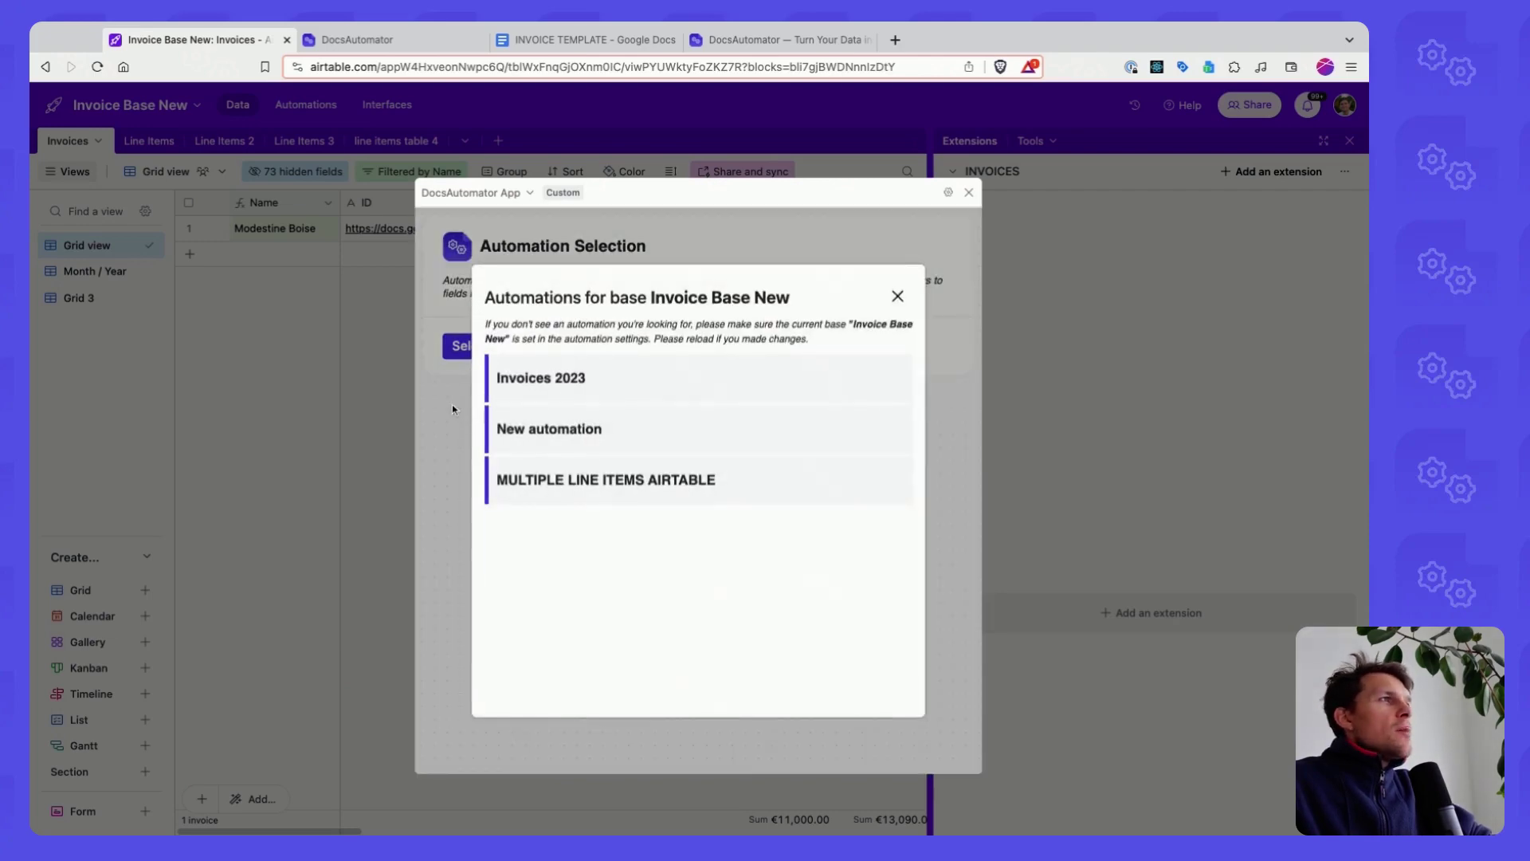
{"action": "left_click", "coordinate": [452, 409]}
{"action": "left_click", "coordinate": [386, 48]}
{"action": "left_click", "coordinate": [137, 122]}
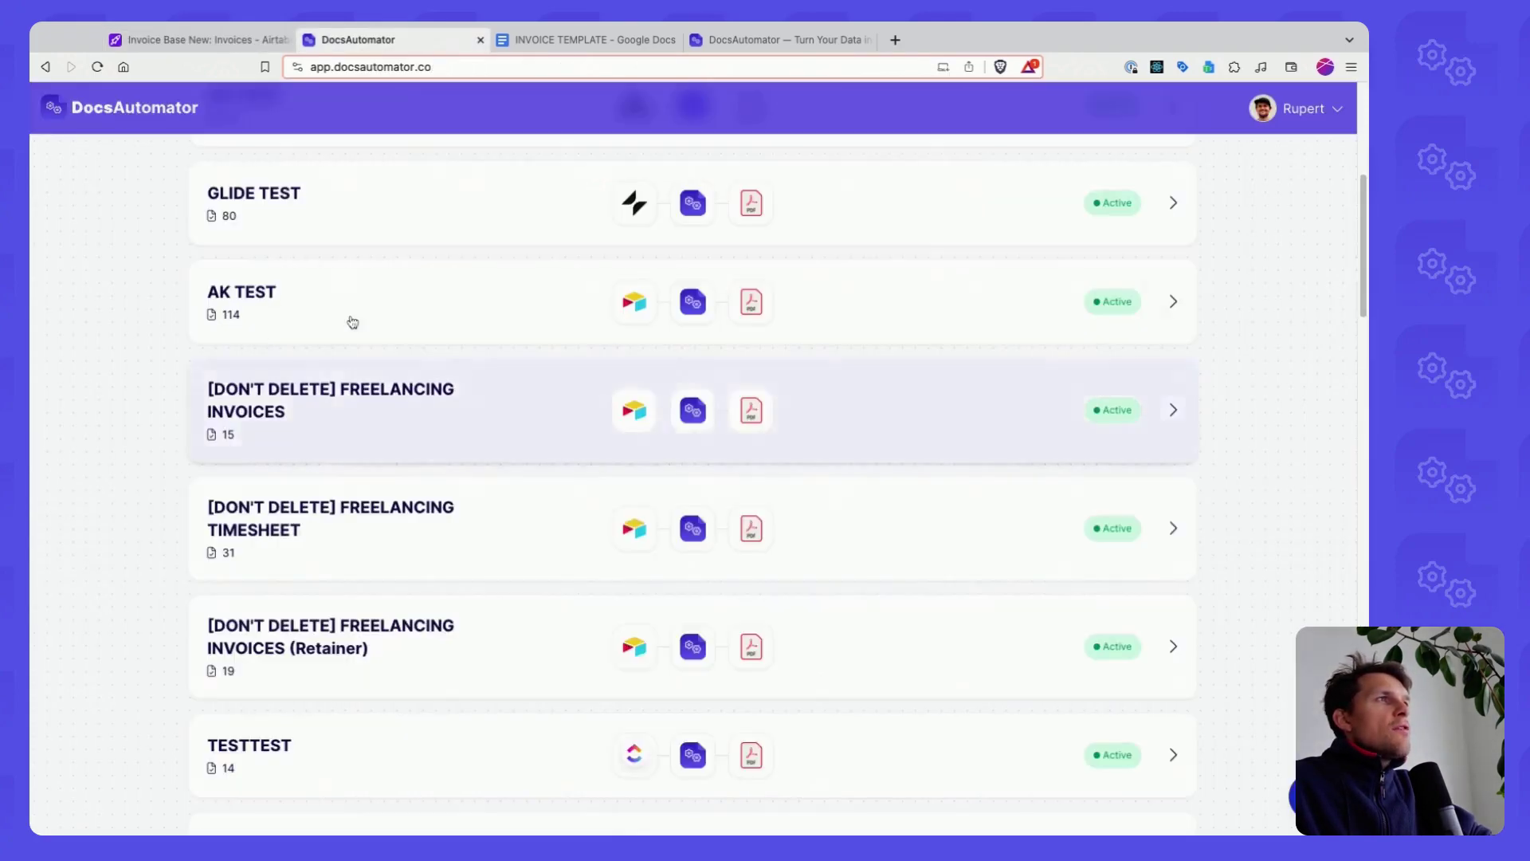
{"action": "scroll", "coordinate": [335, 417], "scroll_direction": "up", "scroll_amount": 6}
{"action": "left_click", "coordinate": [180, 40]}
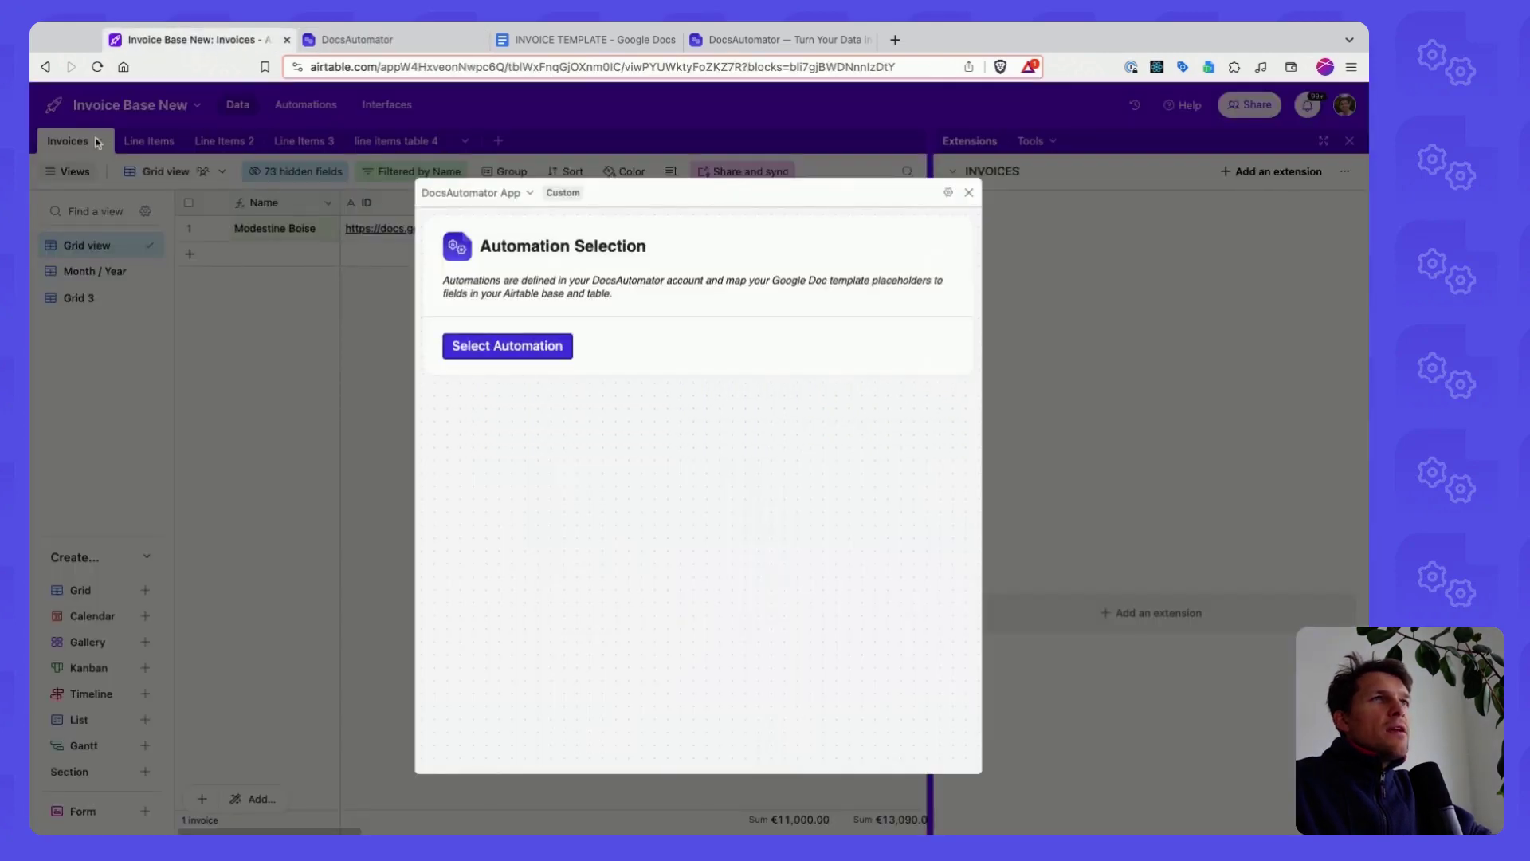
{"action": "left_click", "coordinate": [534, 356]}
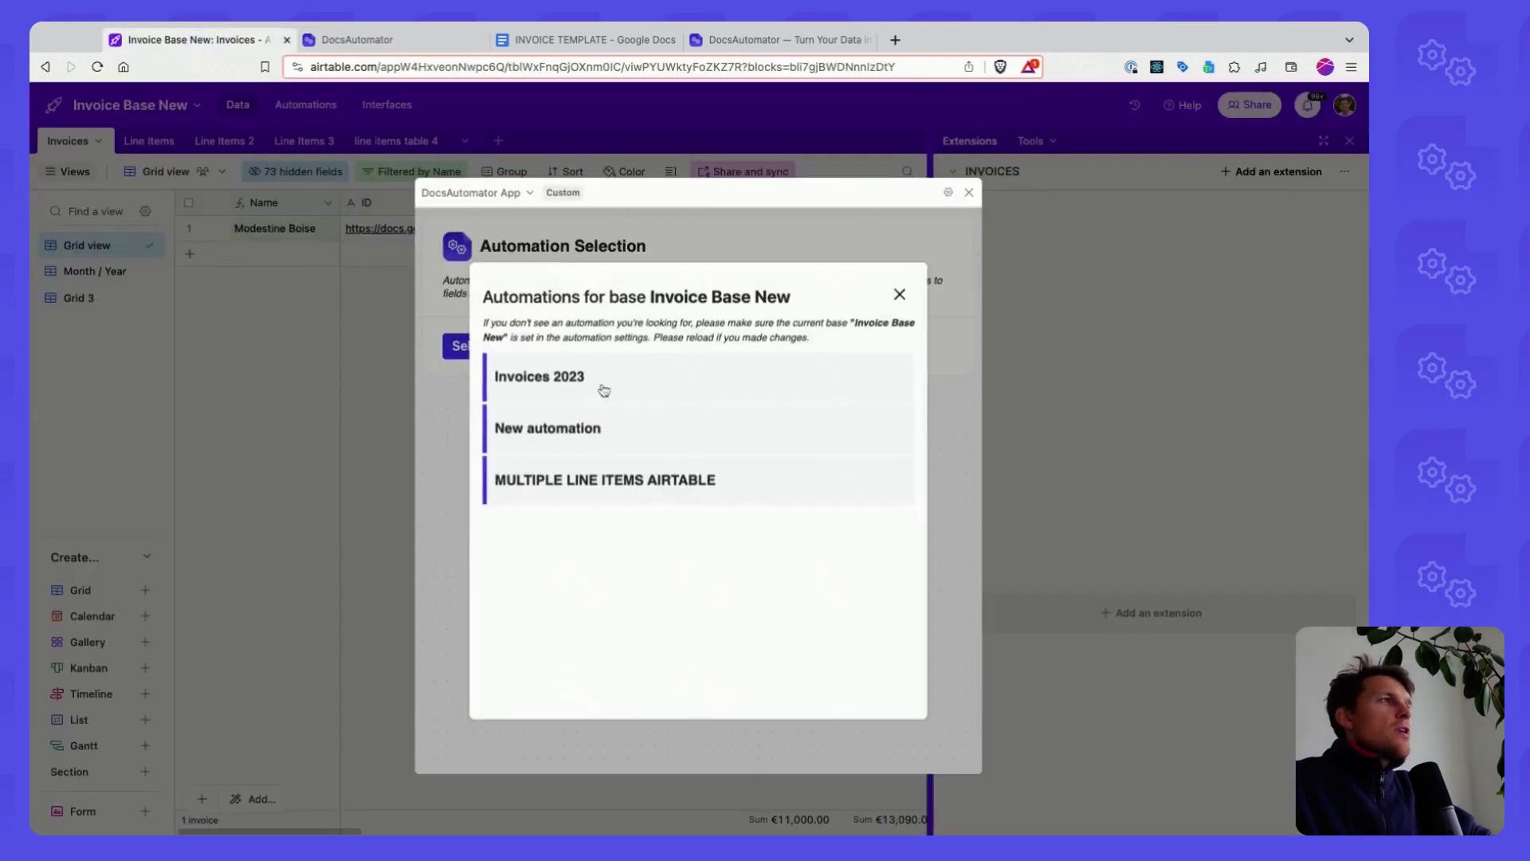
{"action": "left_click", "coordinate": [534, 383]}
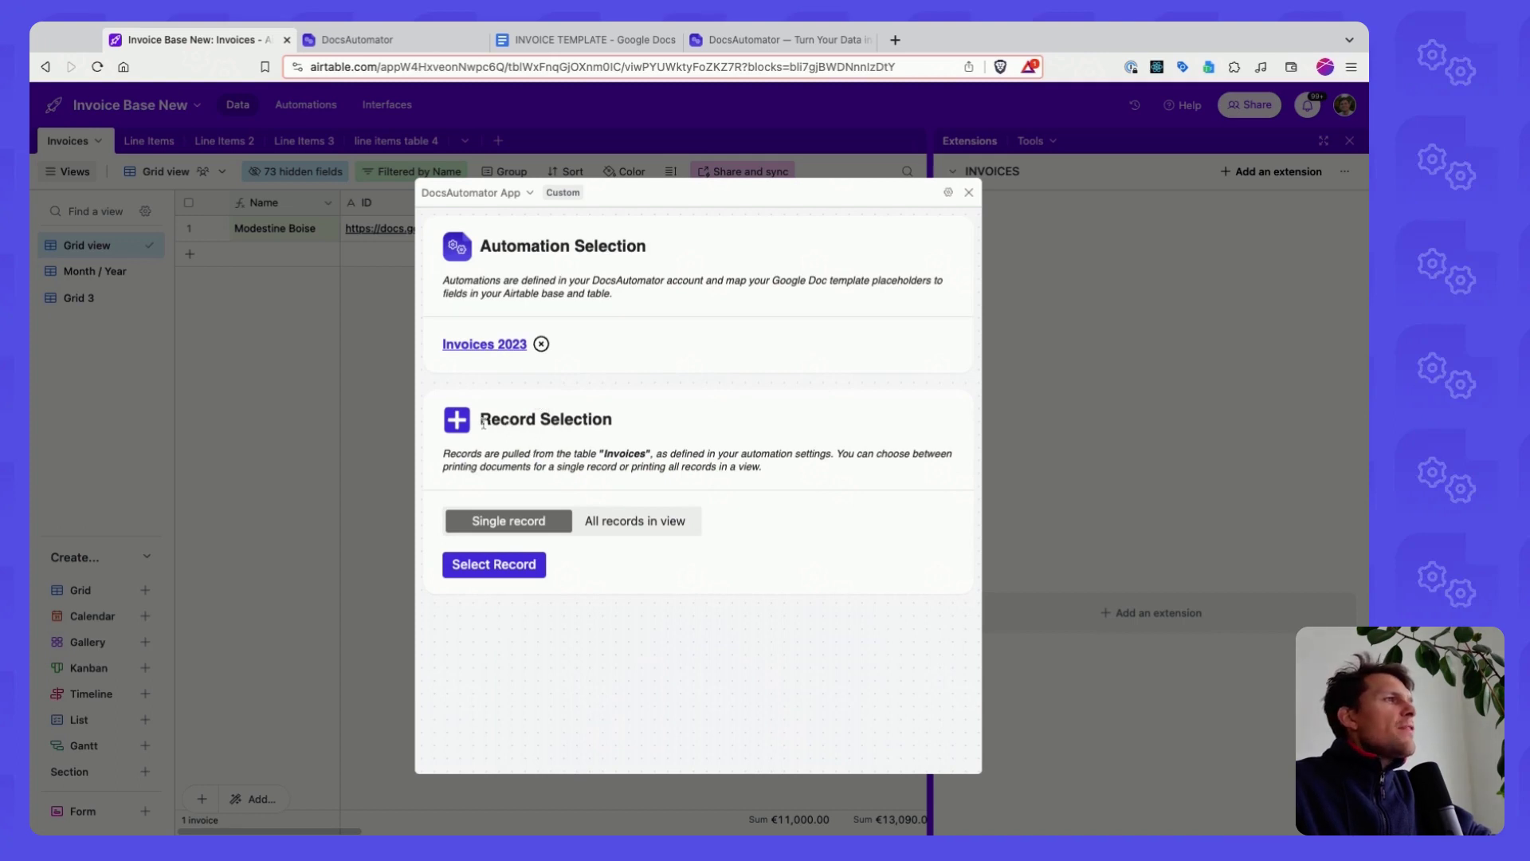
{"action": "triple_click", "coordinate": [506, 425]}
{"action": "left_click", "coordinate": [543, 524]}
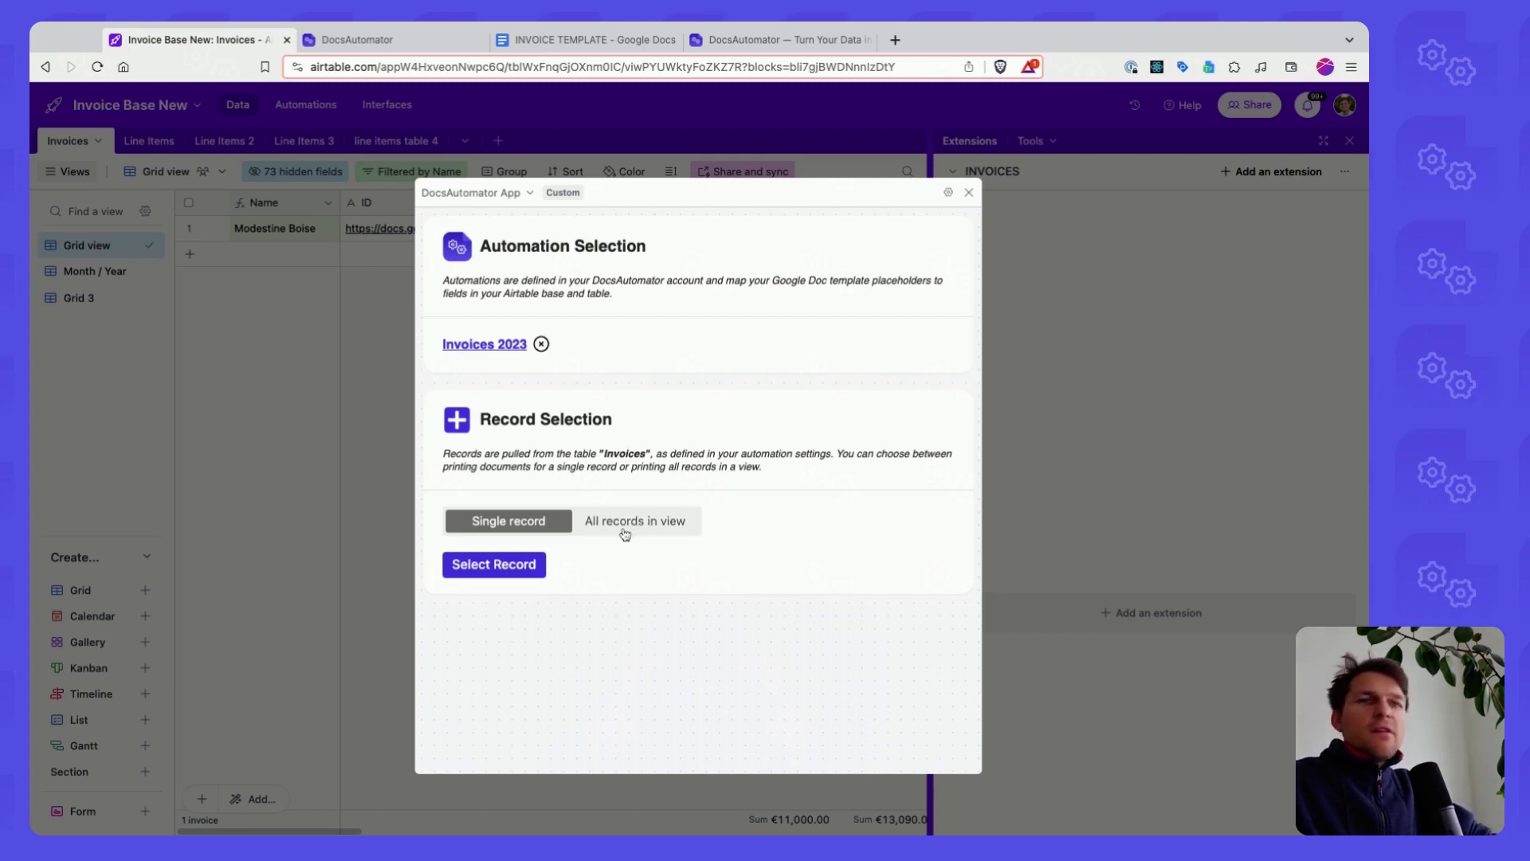
Search the Invoices records, pick the customer's record, and create a preview invoice
{"action": "left_click", "coordinate": [499, 568]}
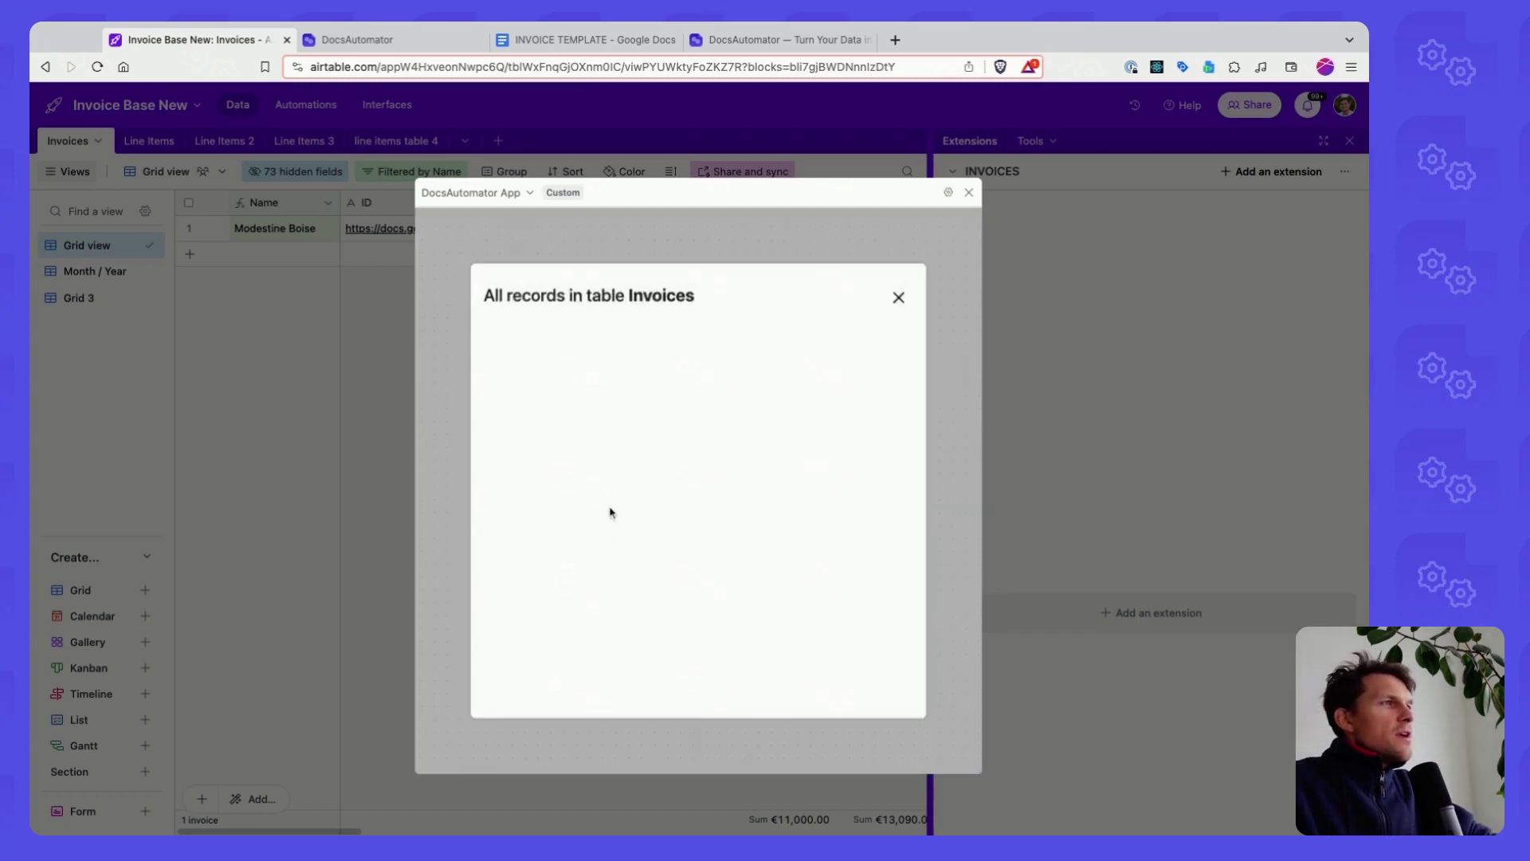
{"action": "left_click", "coordinate": [576, 330]}
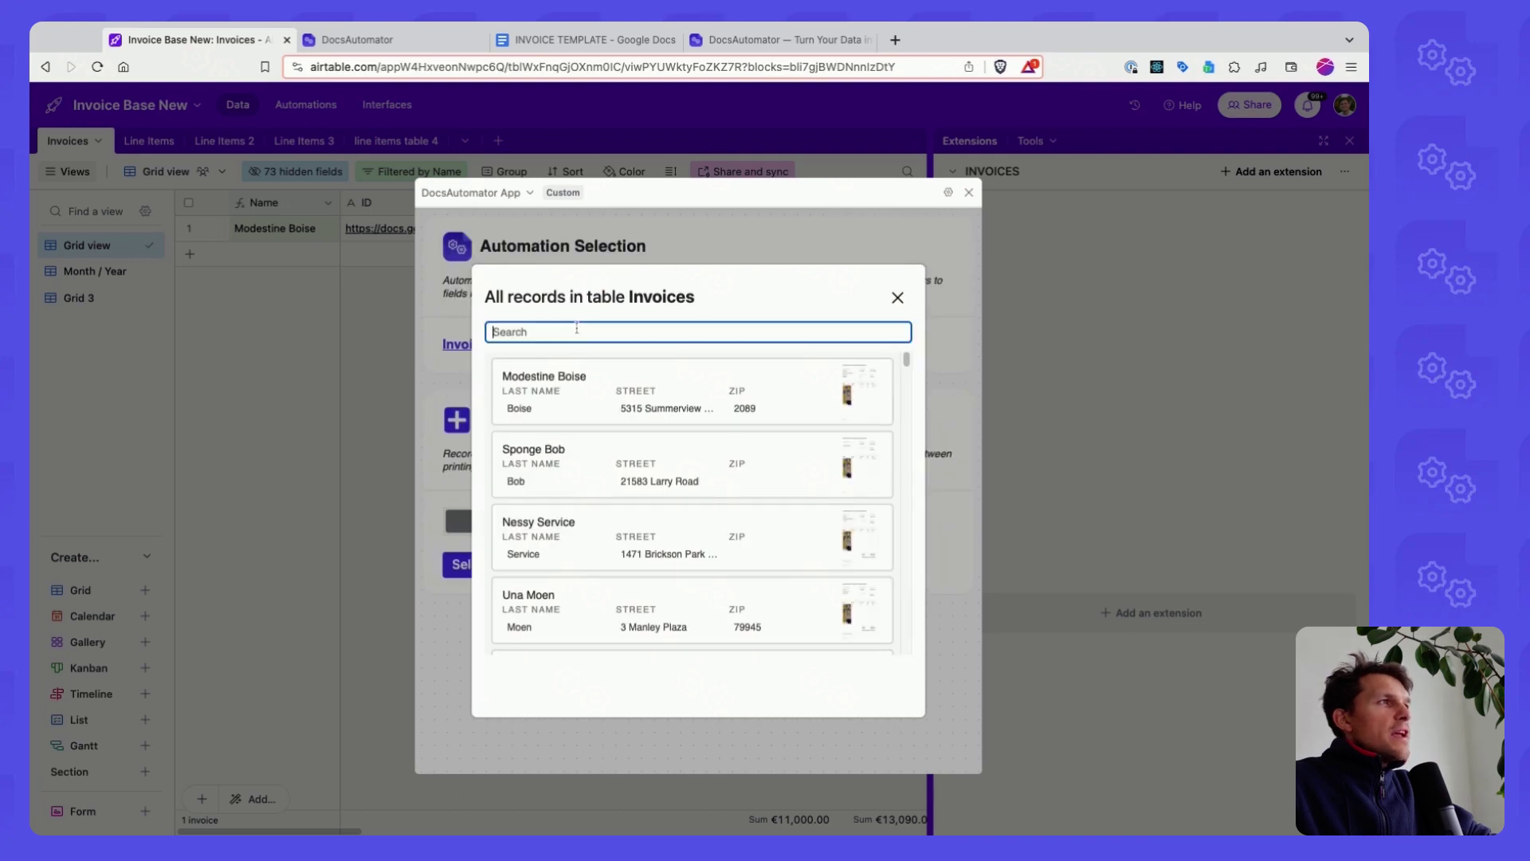
{"action": "type", "text": "mode"}
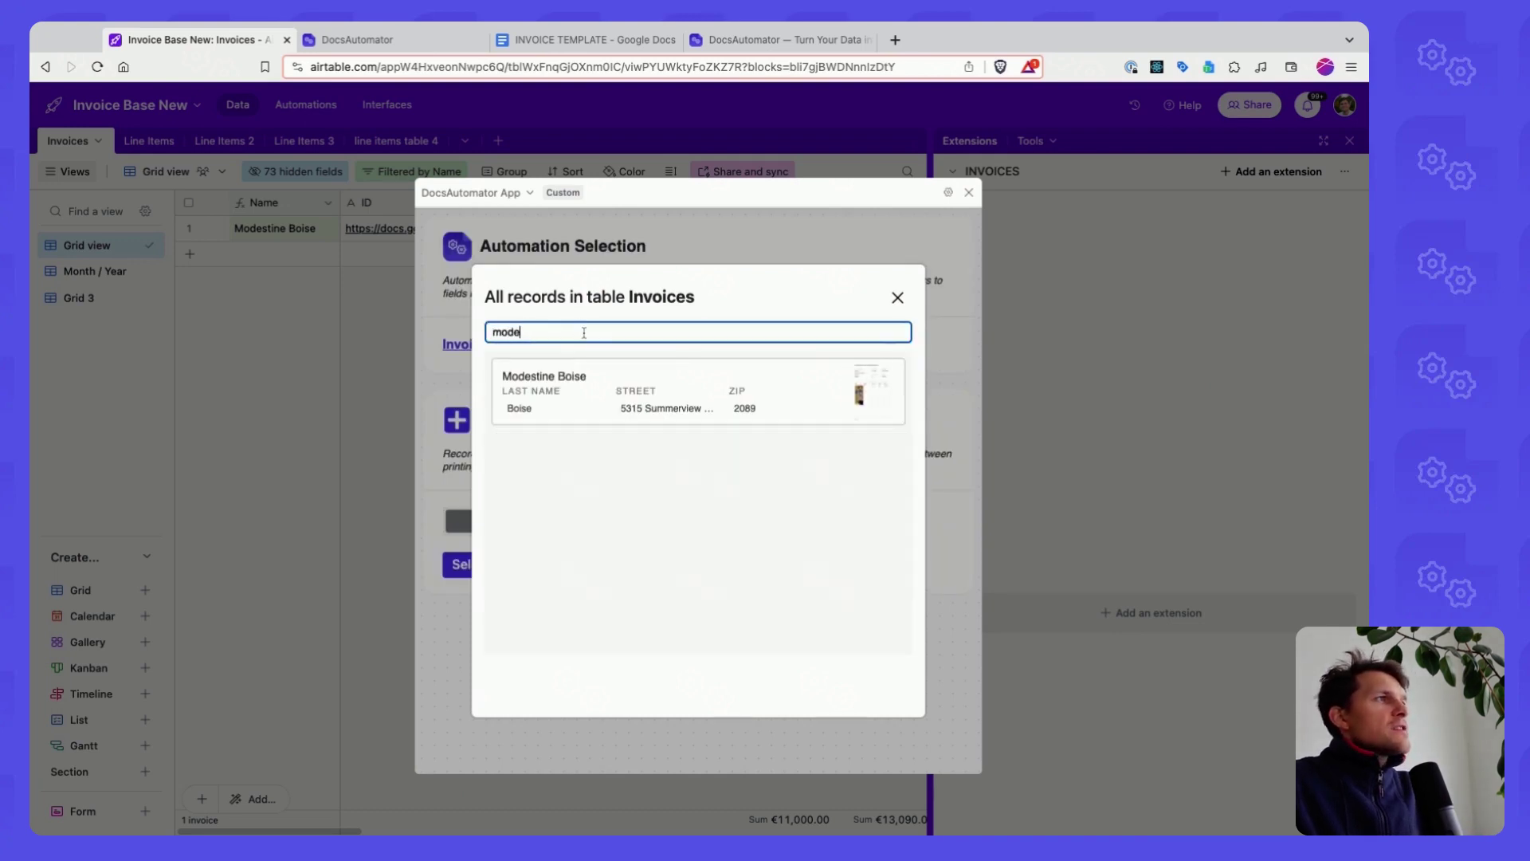
{"action": "type", "text": "s"}
{"action": "left_click", "coordinate": [516, 392]}
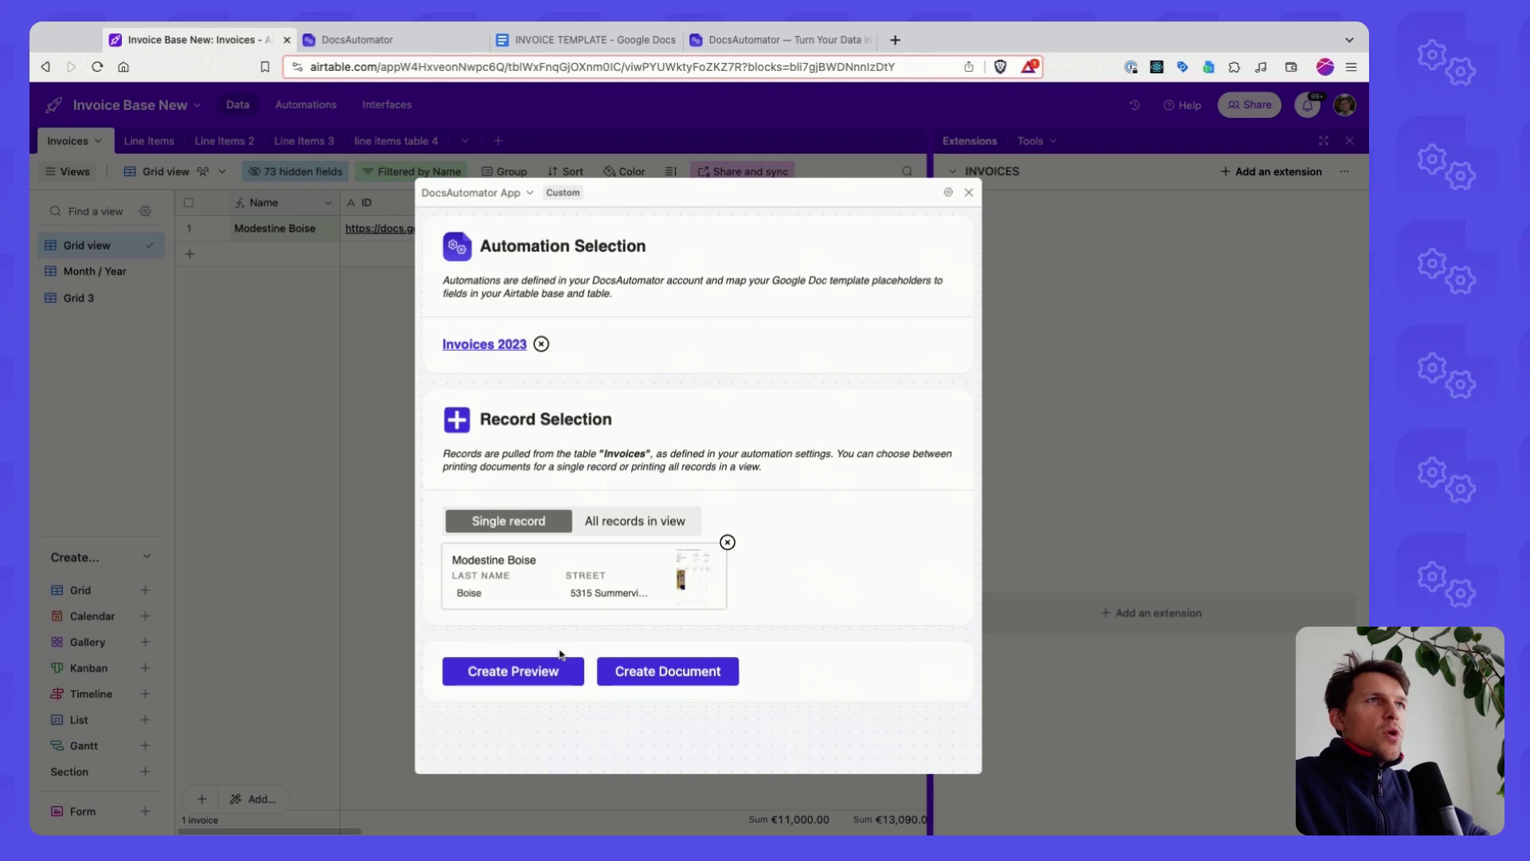
{"action": "left_click", "coordinate": [540, 674]}
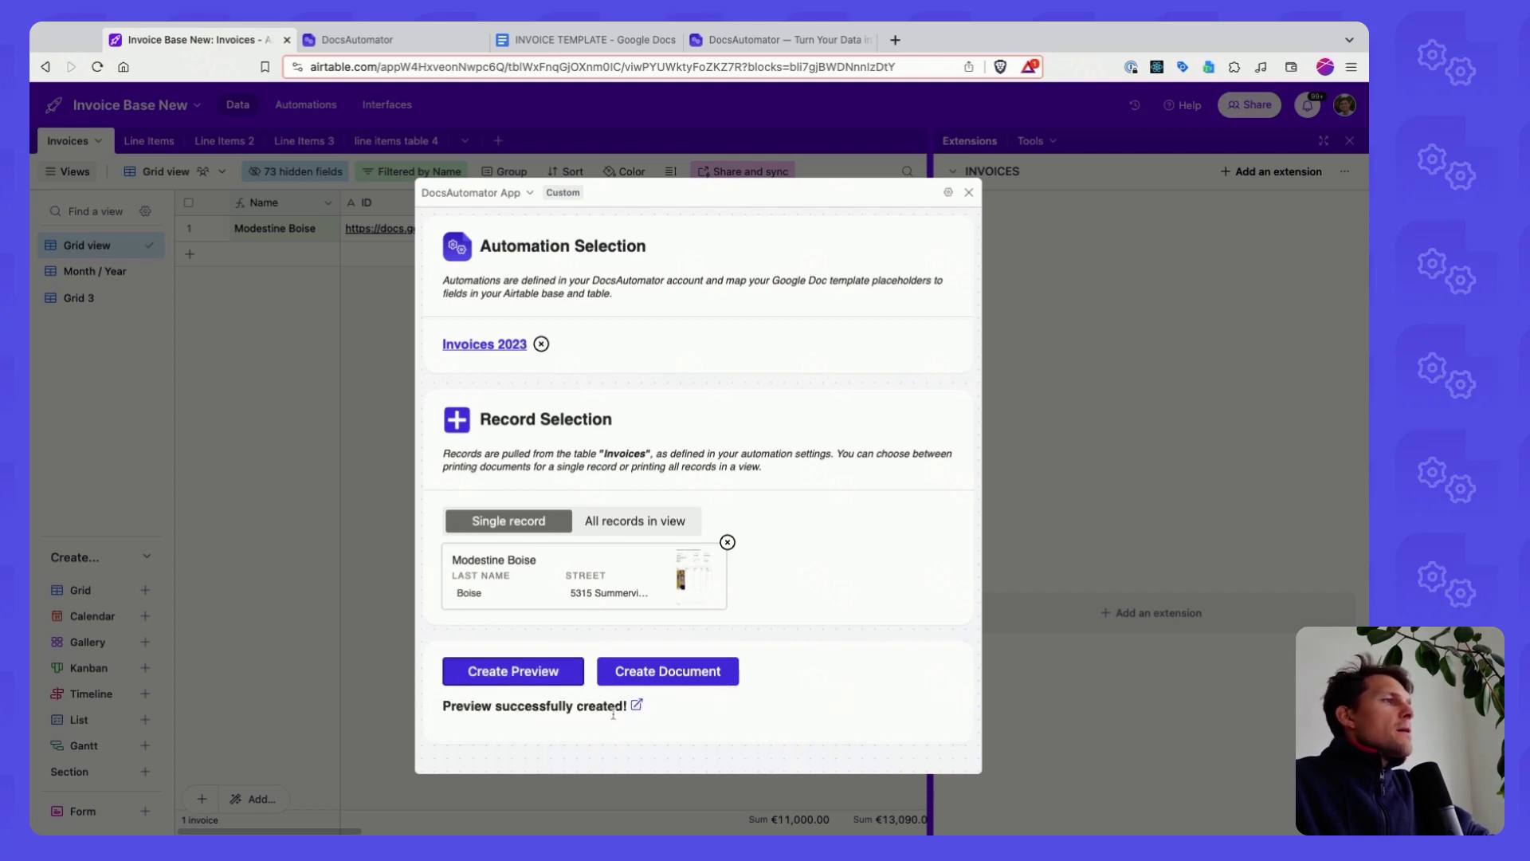
Open the successfully created invoice preview in a new tab
{"action": "left_click", "coordinate": [638, 708]}
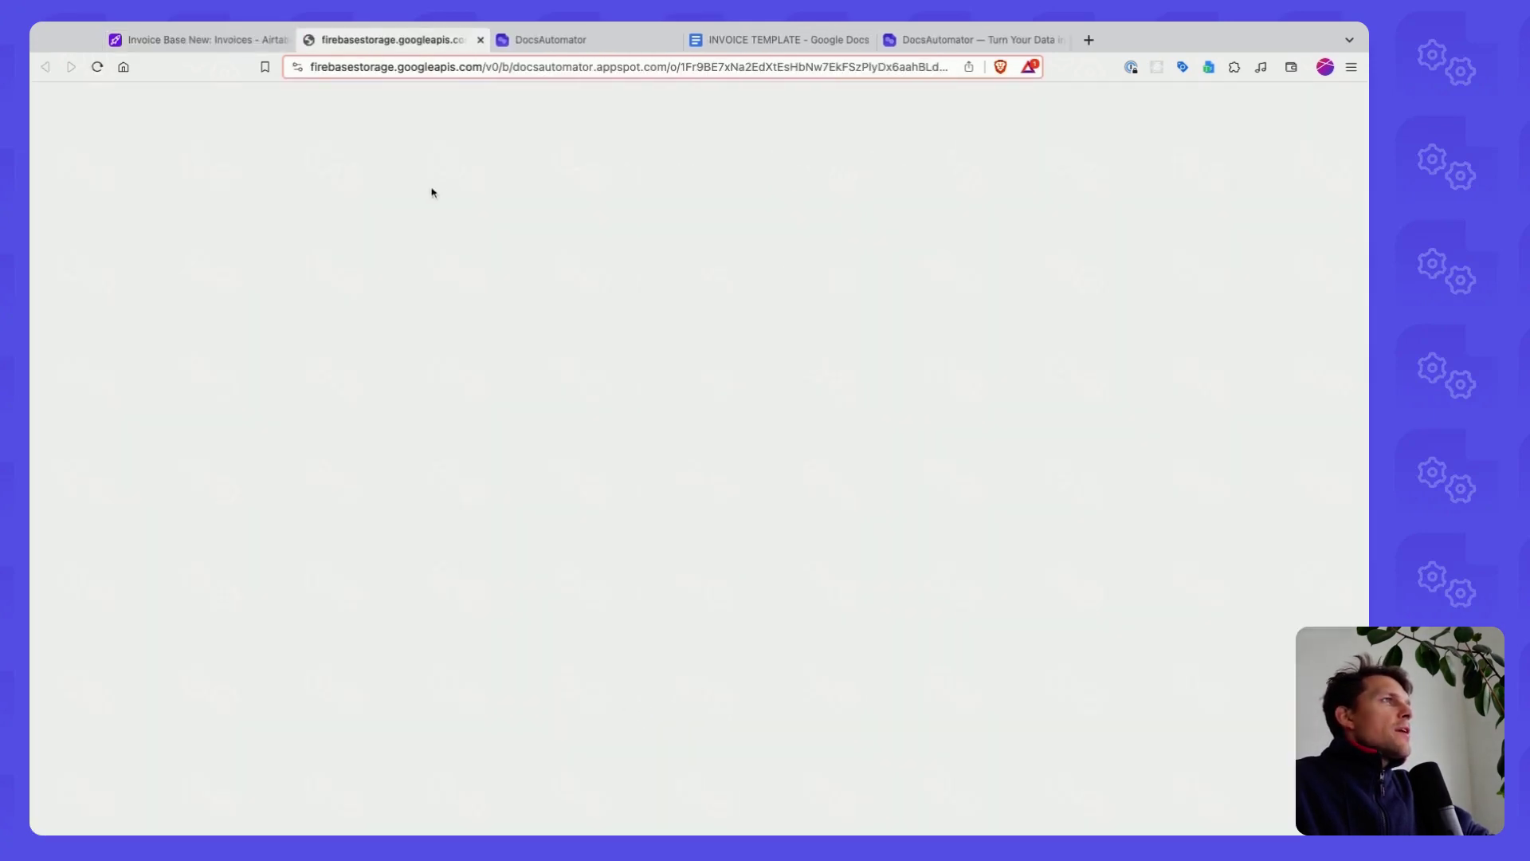
Check the two-page preview PDF, including line items and the 13.090,00 € total
{"action": "scroll", "coordinate": [561, 345], "scroll_direction": "down", "scroll_amount": 6}
{"action": "scroll", "coordinate": [526, 279], "scroll_direction": "up", "scroll_amount": 6}
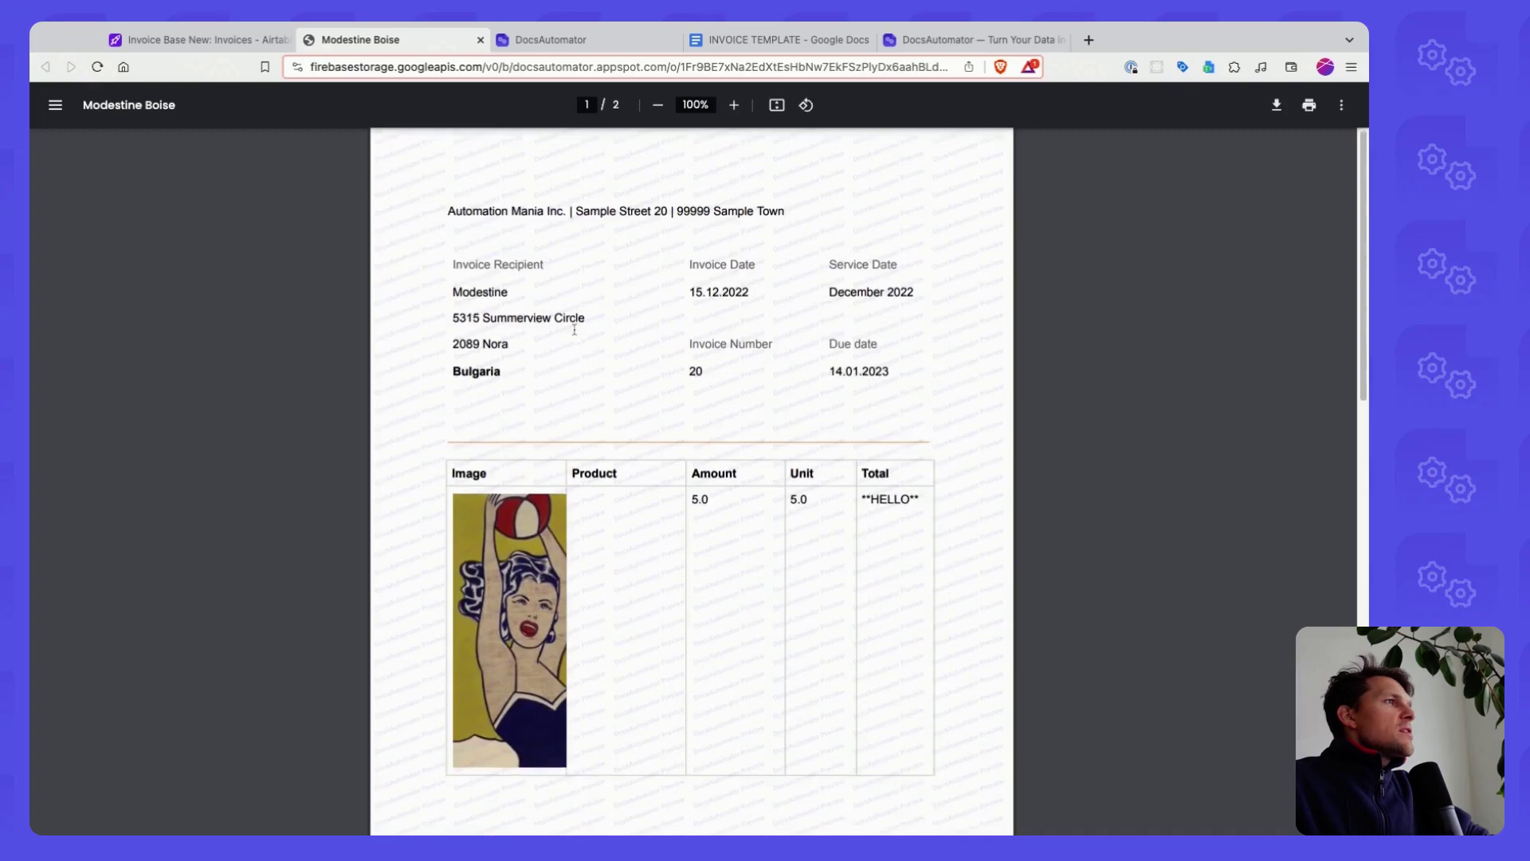
{"action": "scroll", "coordinate": [496, 268], "scroll_direction": "down", "scroll_amount": 5}
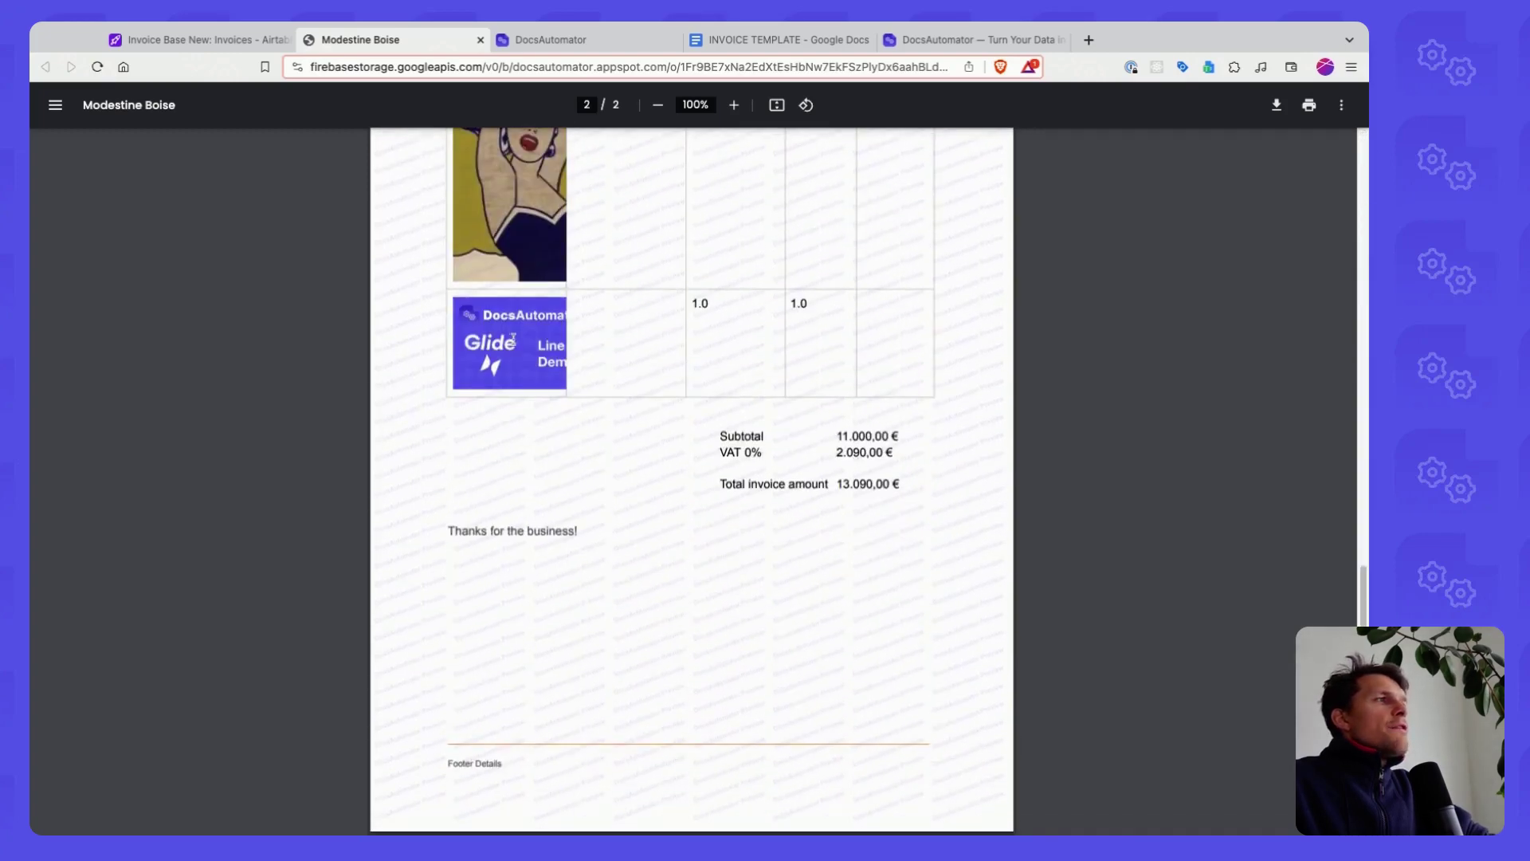
{"action": "scroll", "coordinate": [477, 328], "scroll_direction": "up", "scroll_amount": 5}
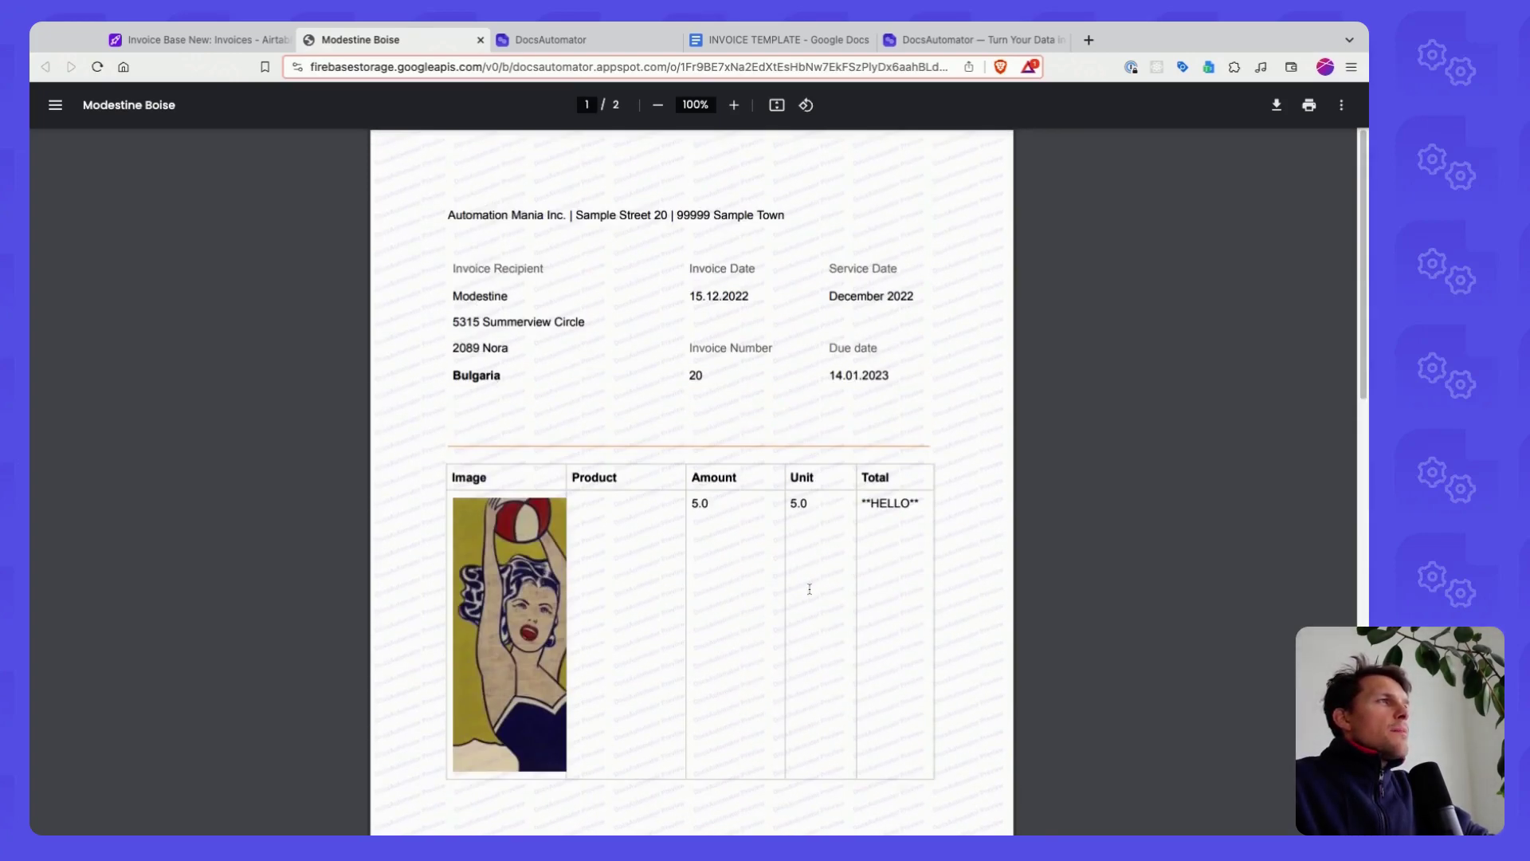
Back in Airtable, generate the final invoice document from the DocsAutomator extension
{"action": "left_click", "coordinate": [151, 40]}
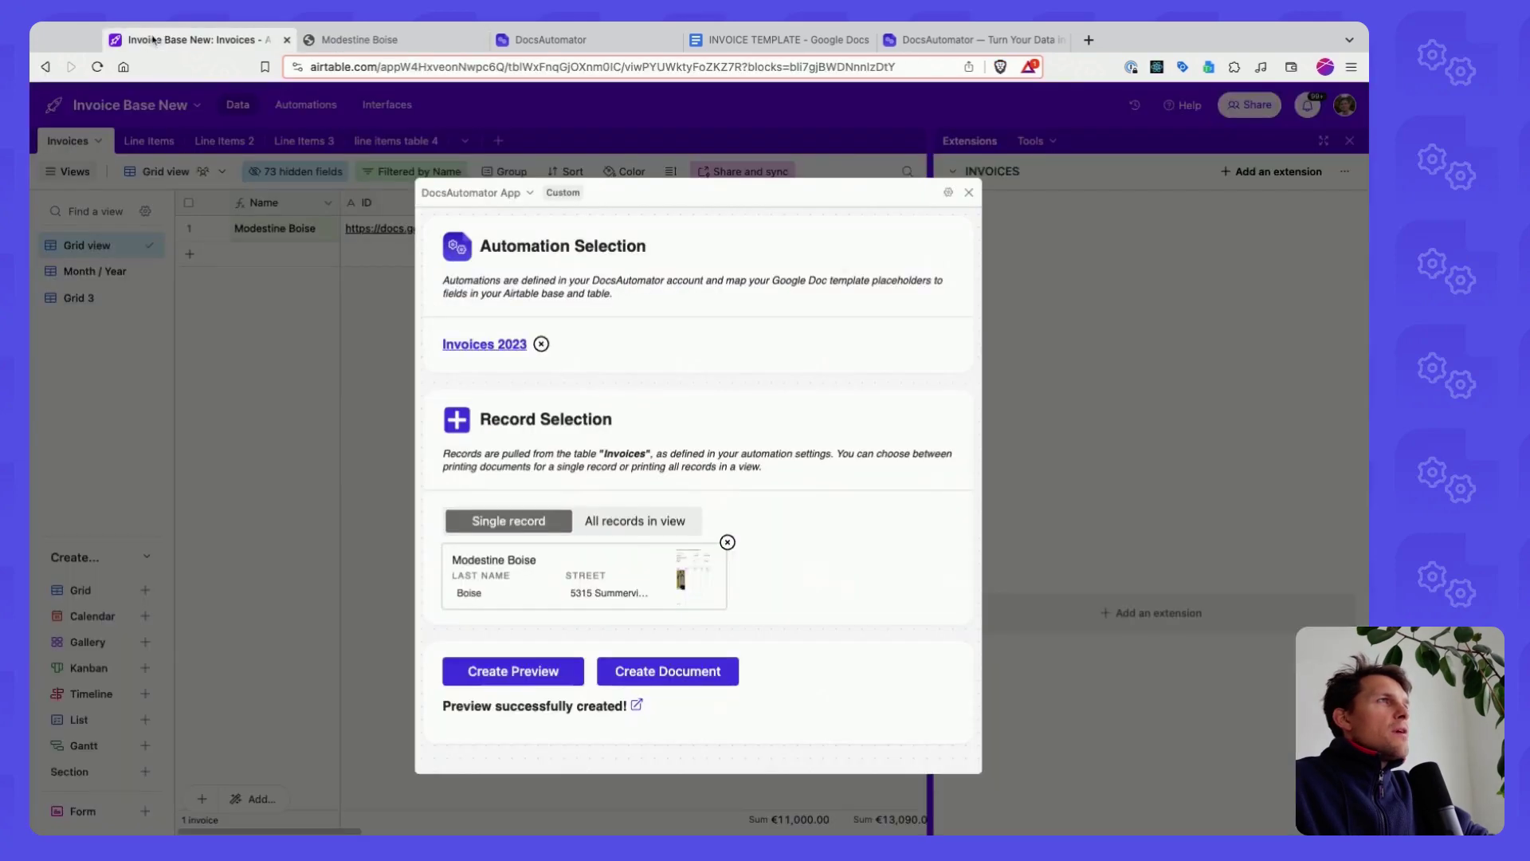
{"action": "left_click", "coordinate": [672, 673]}
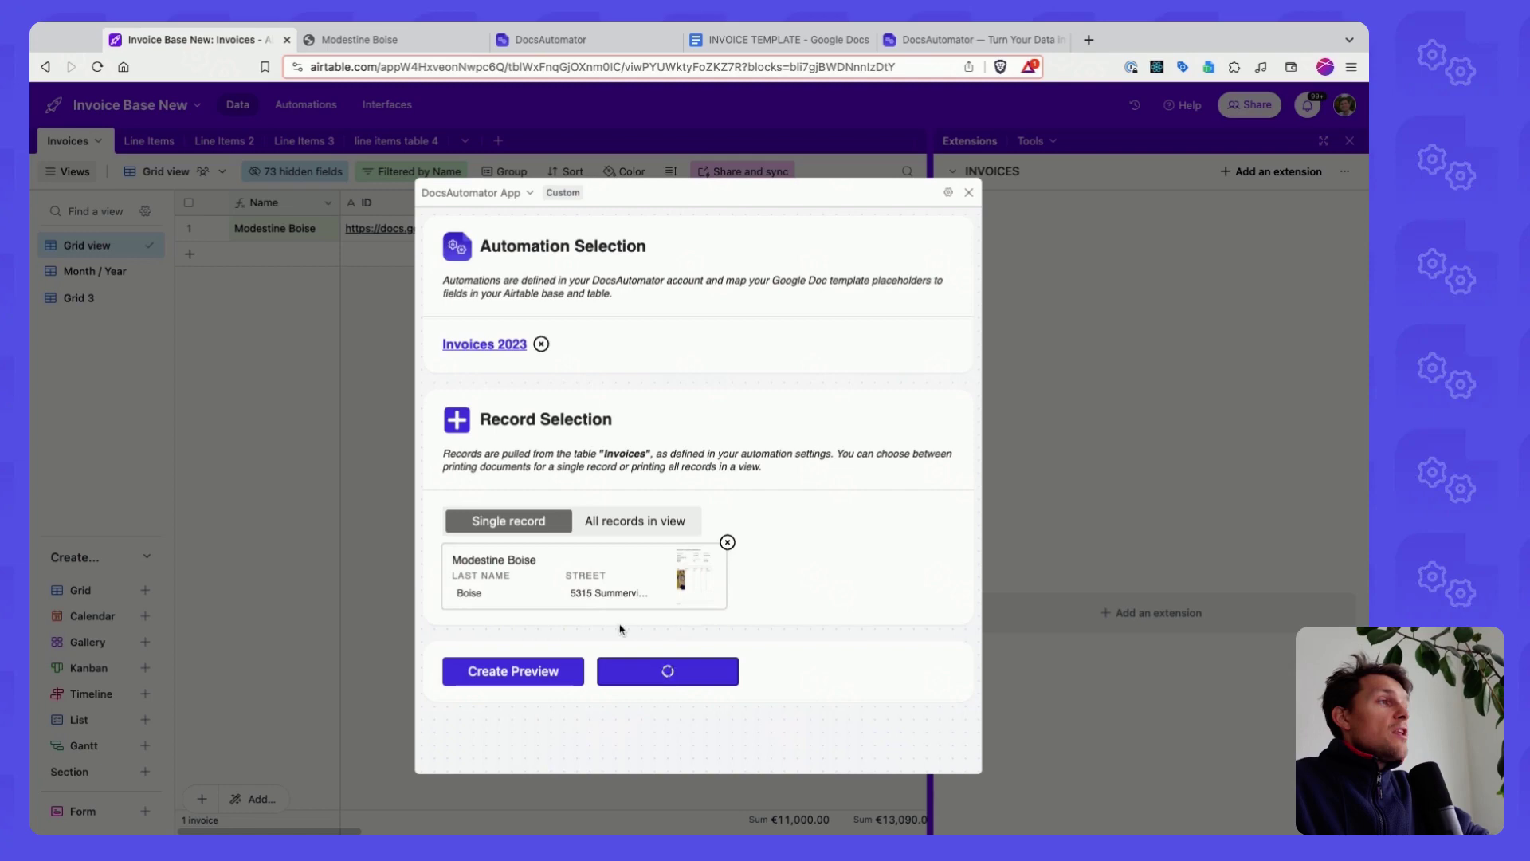
Confirm the Invoices 2023 automation saves to the Invoice (PDF) attachment field, then return to Airtable
{"action": "left_click", "coordinate": [539, 46]}
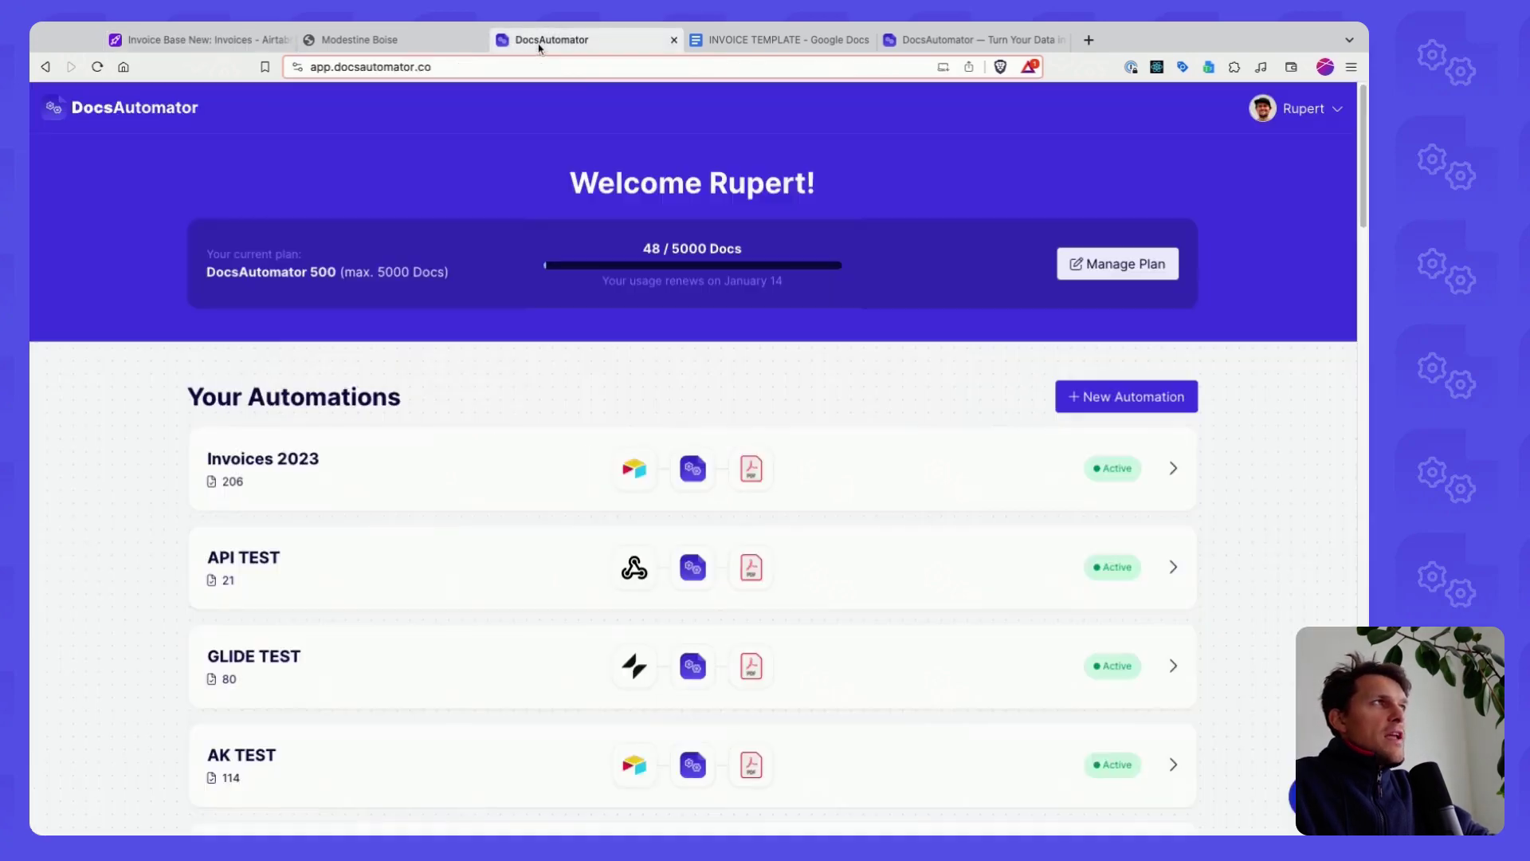
{"action": "left_click", "coordinate": [341, 495]}
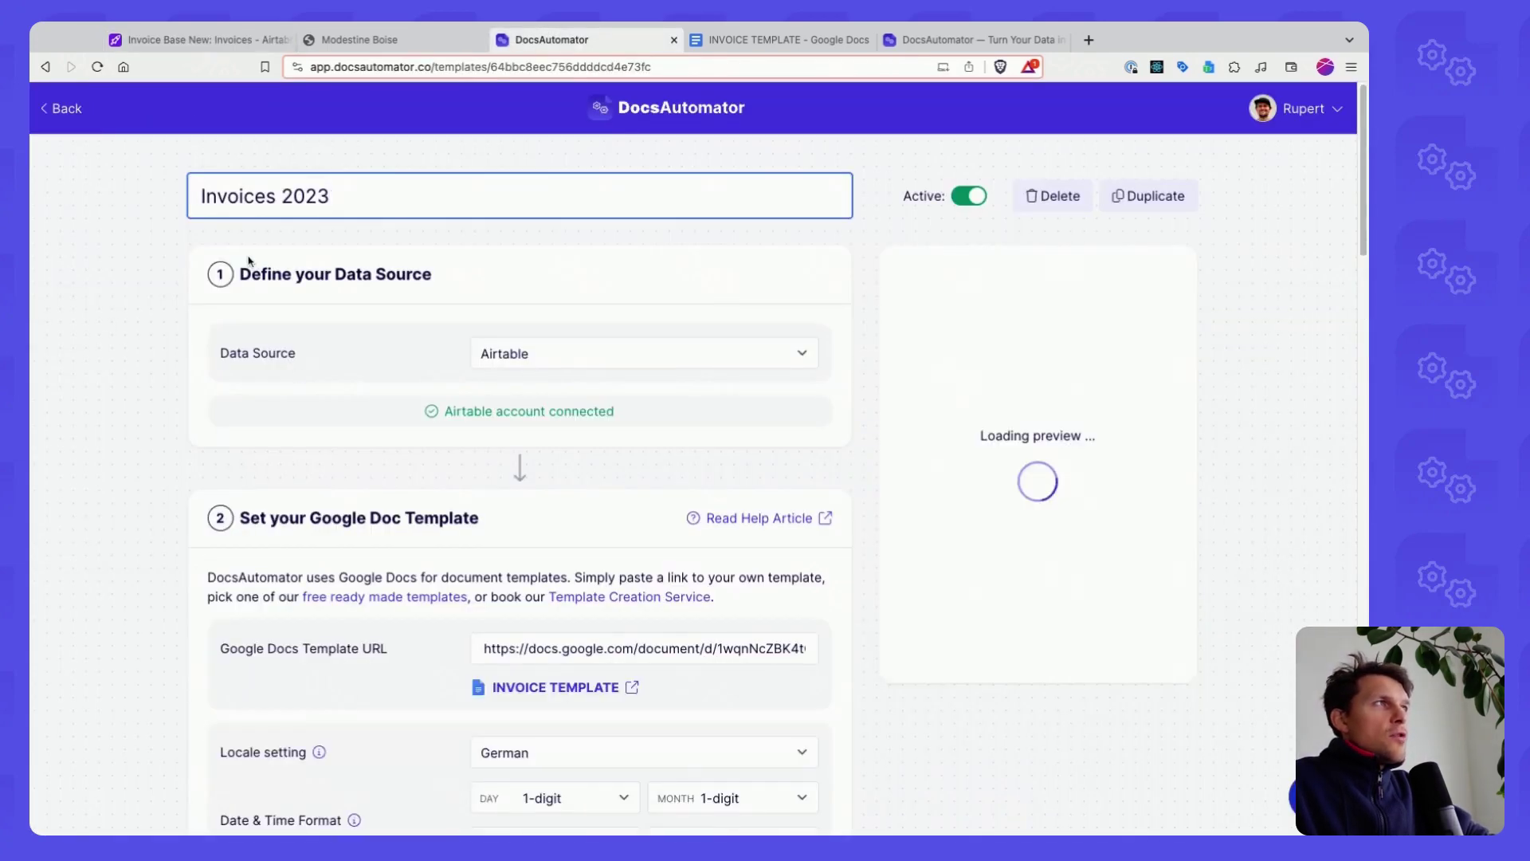
{"action": "scroll", "coordinate": [283, 416], "scroll_direction": "down", "scroll_amount": 15}
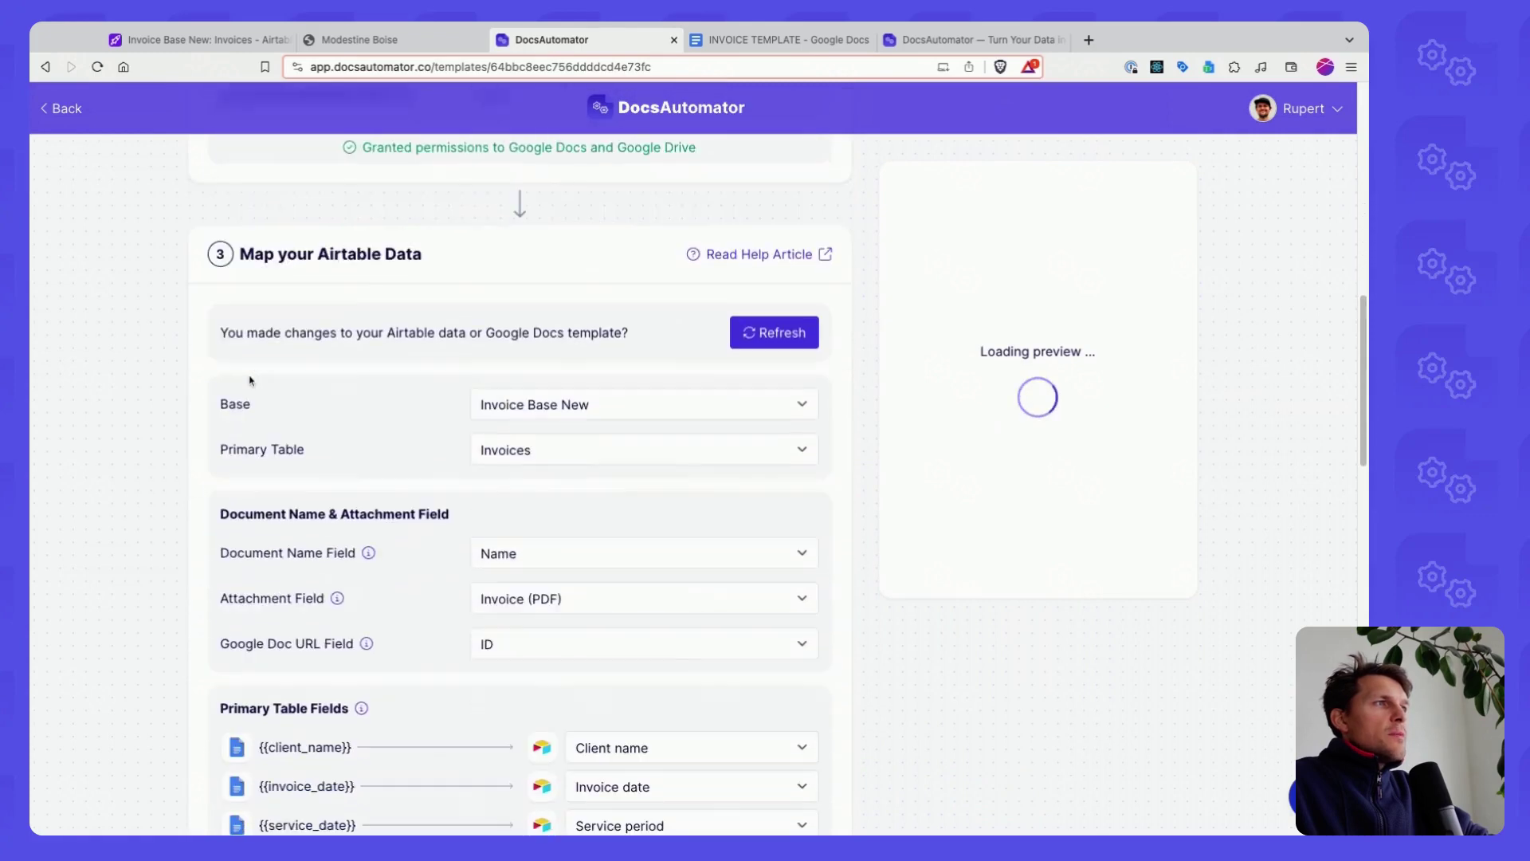
{"action": "left_click_drag", "start_coordinate": [224, 391], "coordinate": [317, 393]}
{"action": "left_click", "coordinate": [449, 405]}
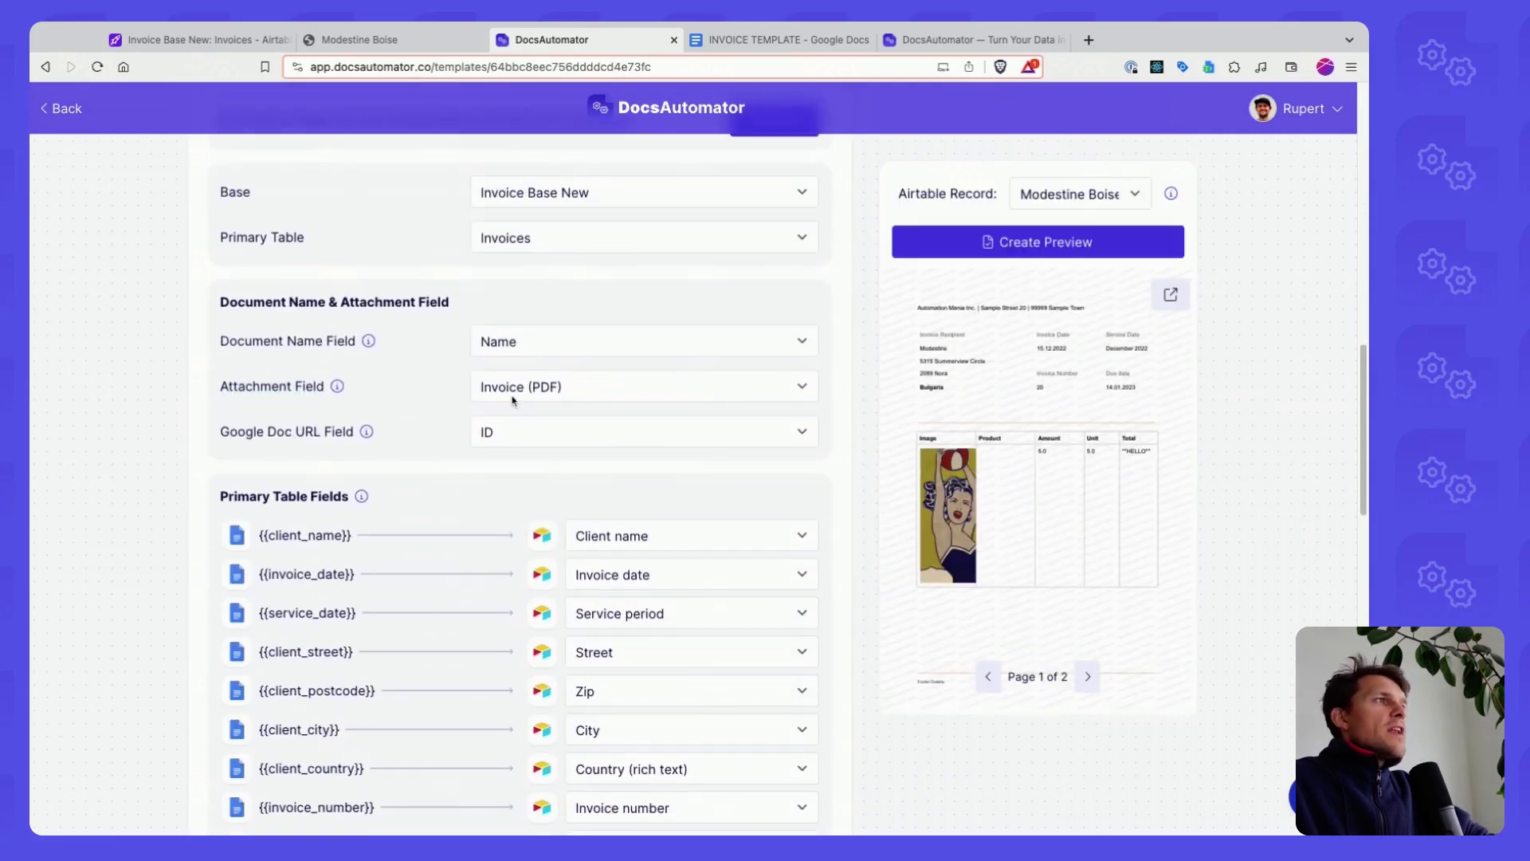
{"action": "left_click", "coordinate": [200, 39]}
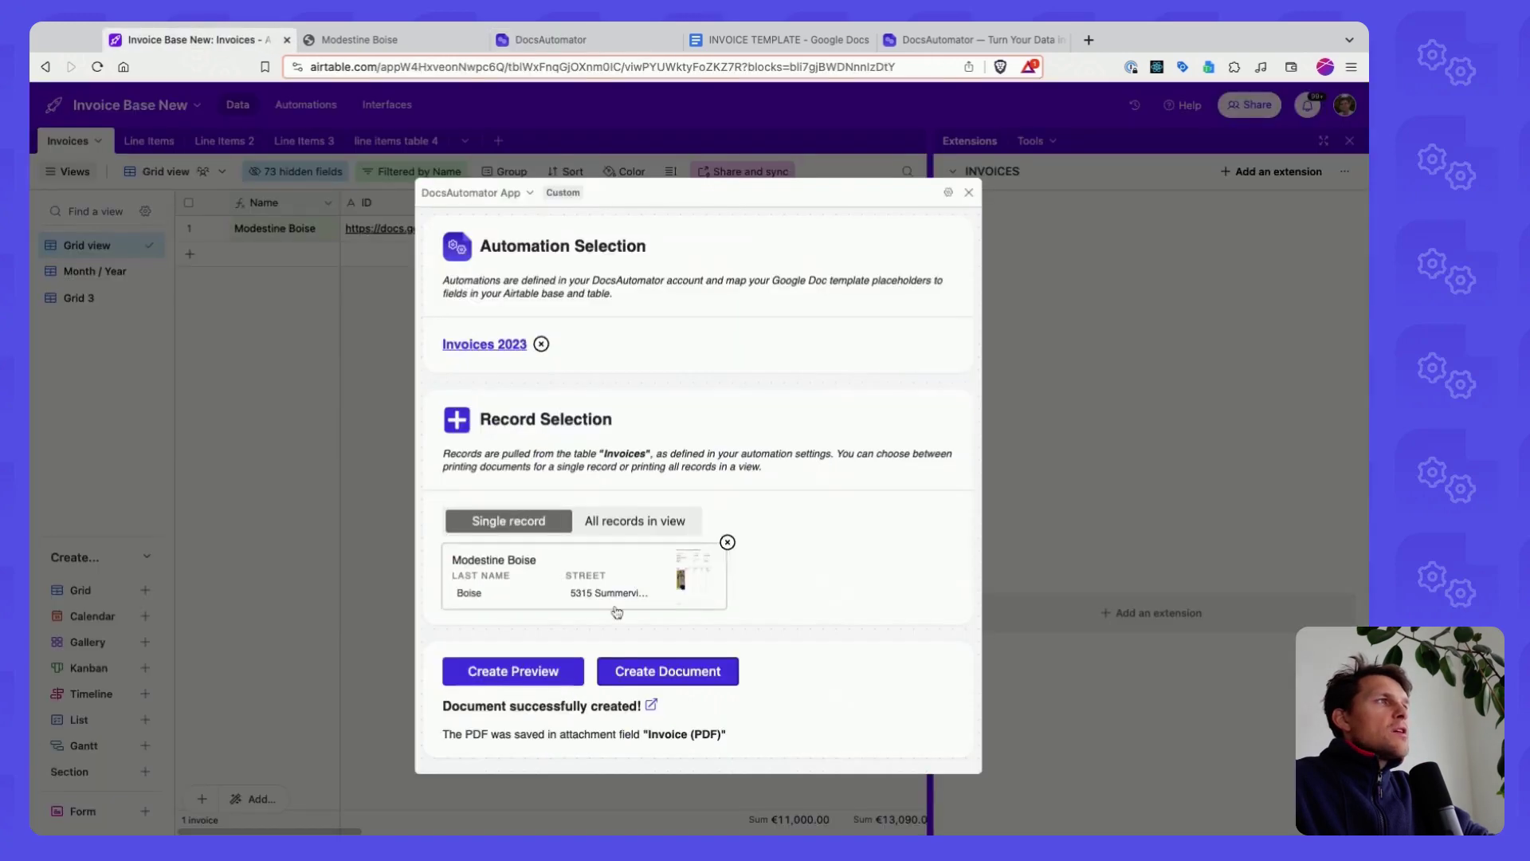
Open the newly created invoice PDF from the 'Document successfully created!' message and review it
{"action": "left_click_drag", "start_coordinate": [443, 734], "coordinate": [591, 734]}
{"action": "left_click", "coordinate": [515, 734]}
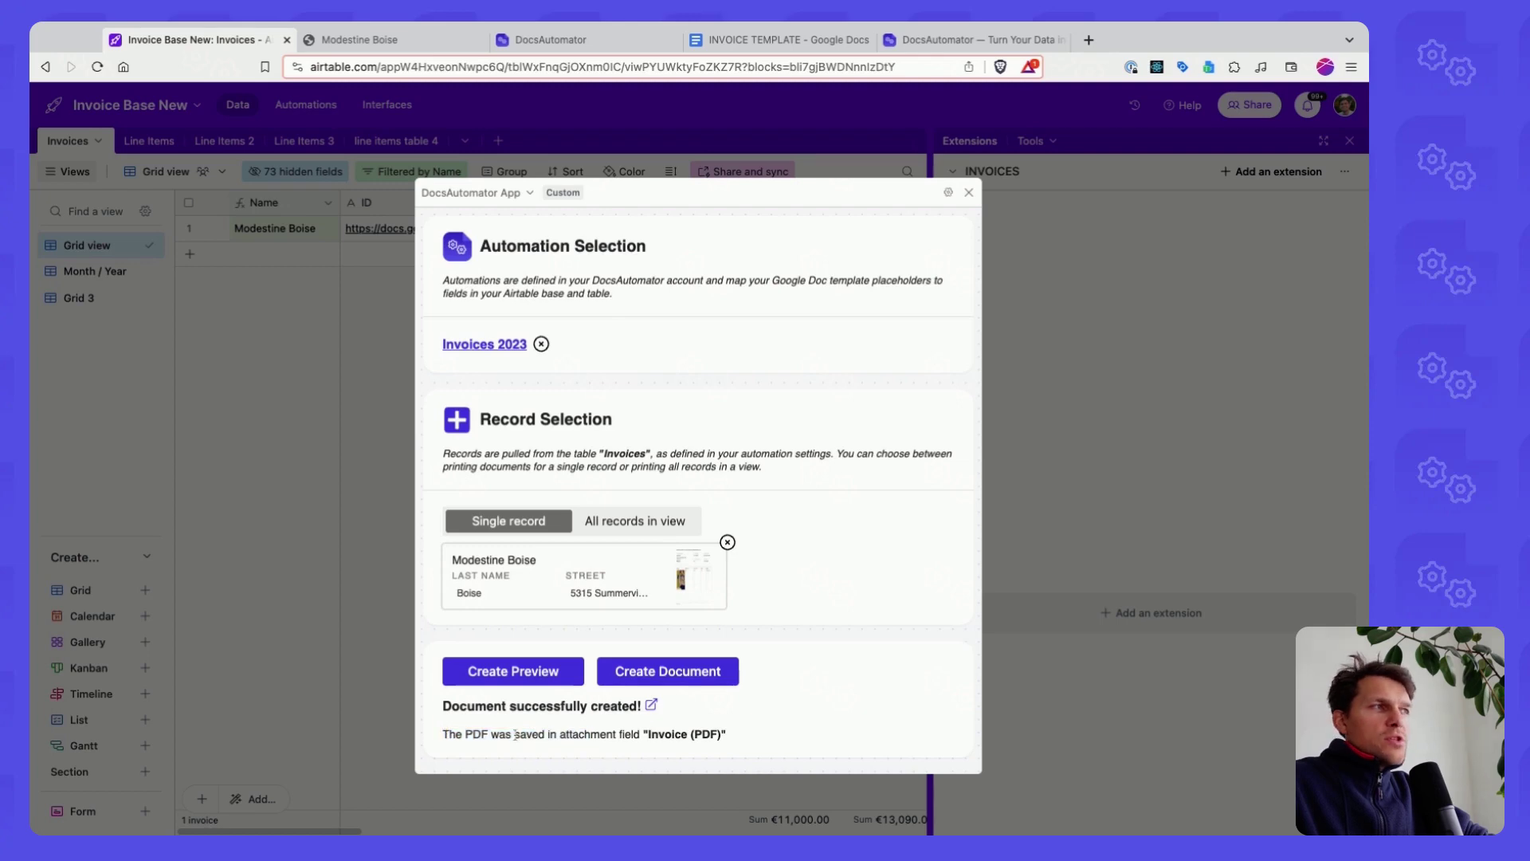
{"action": "left_click", "coordinate": [652, 705]}
{"action": "scroll", "coordinate": [593, 314], "scroll_direction": "down", "scroll_amount": 5}
{"action": "scroll", "coordinate": [593, 314], "scroll_direction": "up", "scroll_amount": 6}
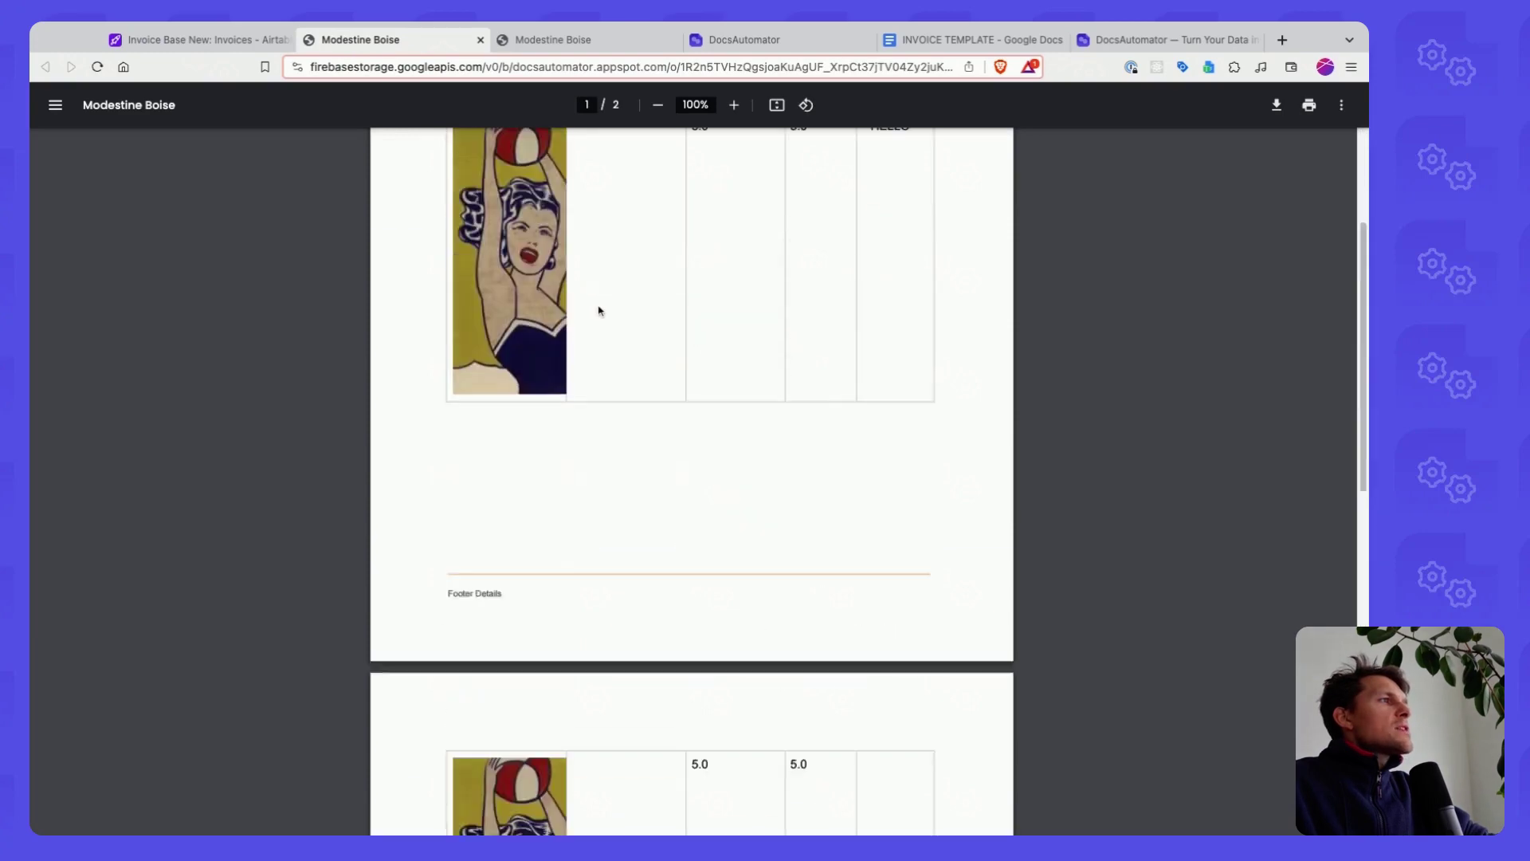
Return to Airtable and collapse the DocsAutomator extension into the side panel
{"action": "left_click", "coordinate": [154, 42]}
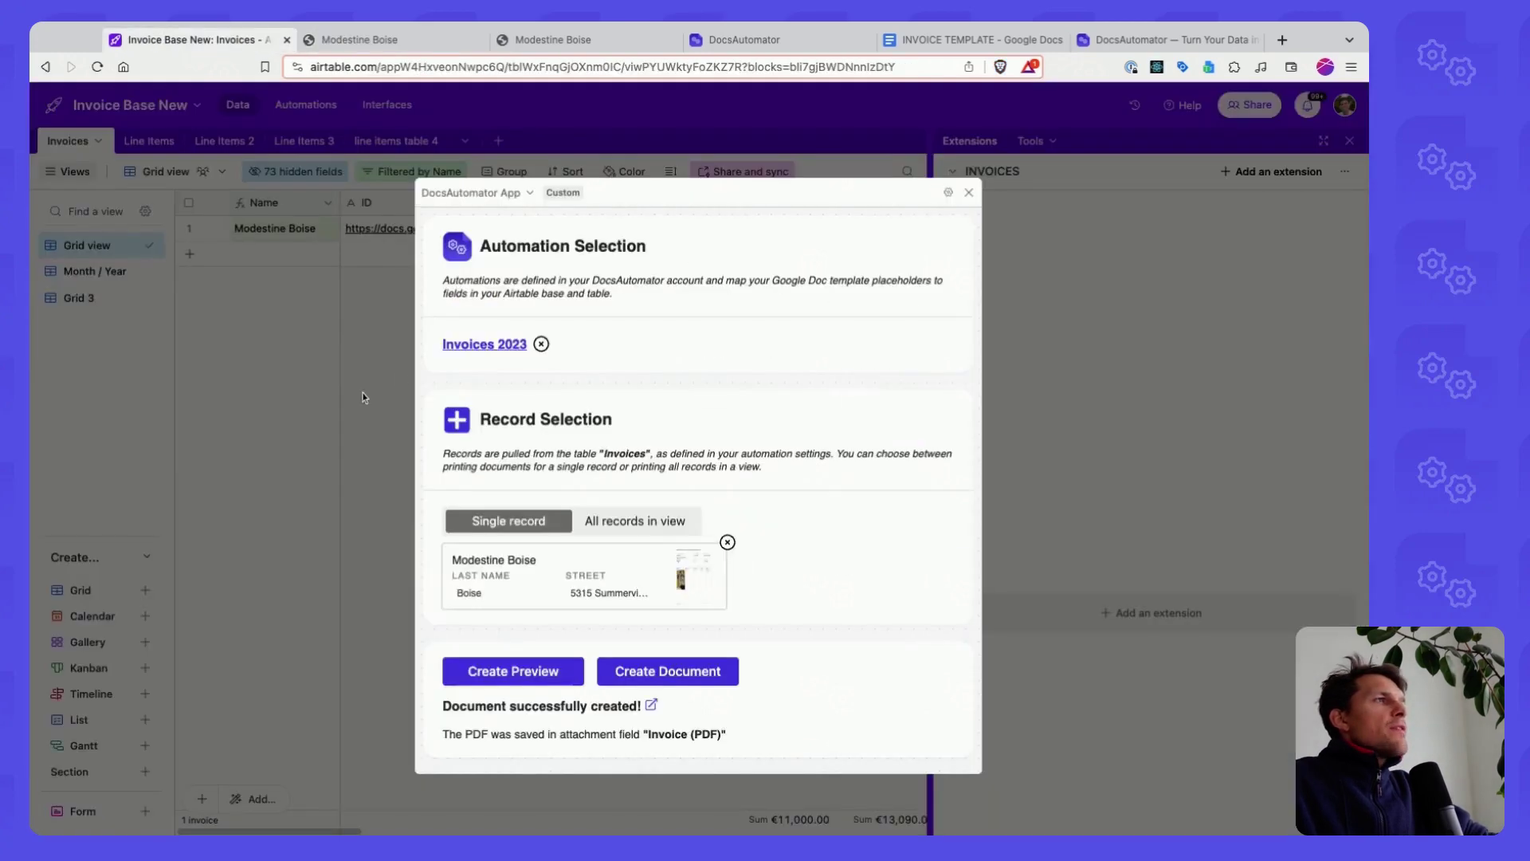
{"action": "left_click", "coordinate": [311, 361]}
{"action": "scroll", "coordinate": [524, 229], "scroll_direction": "right", "scroll_amount": 10}
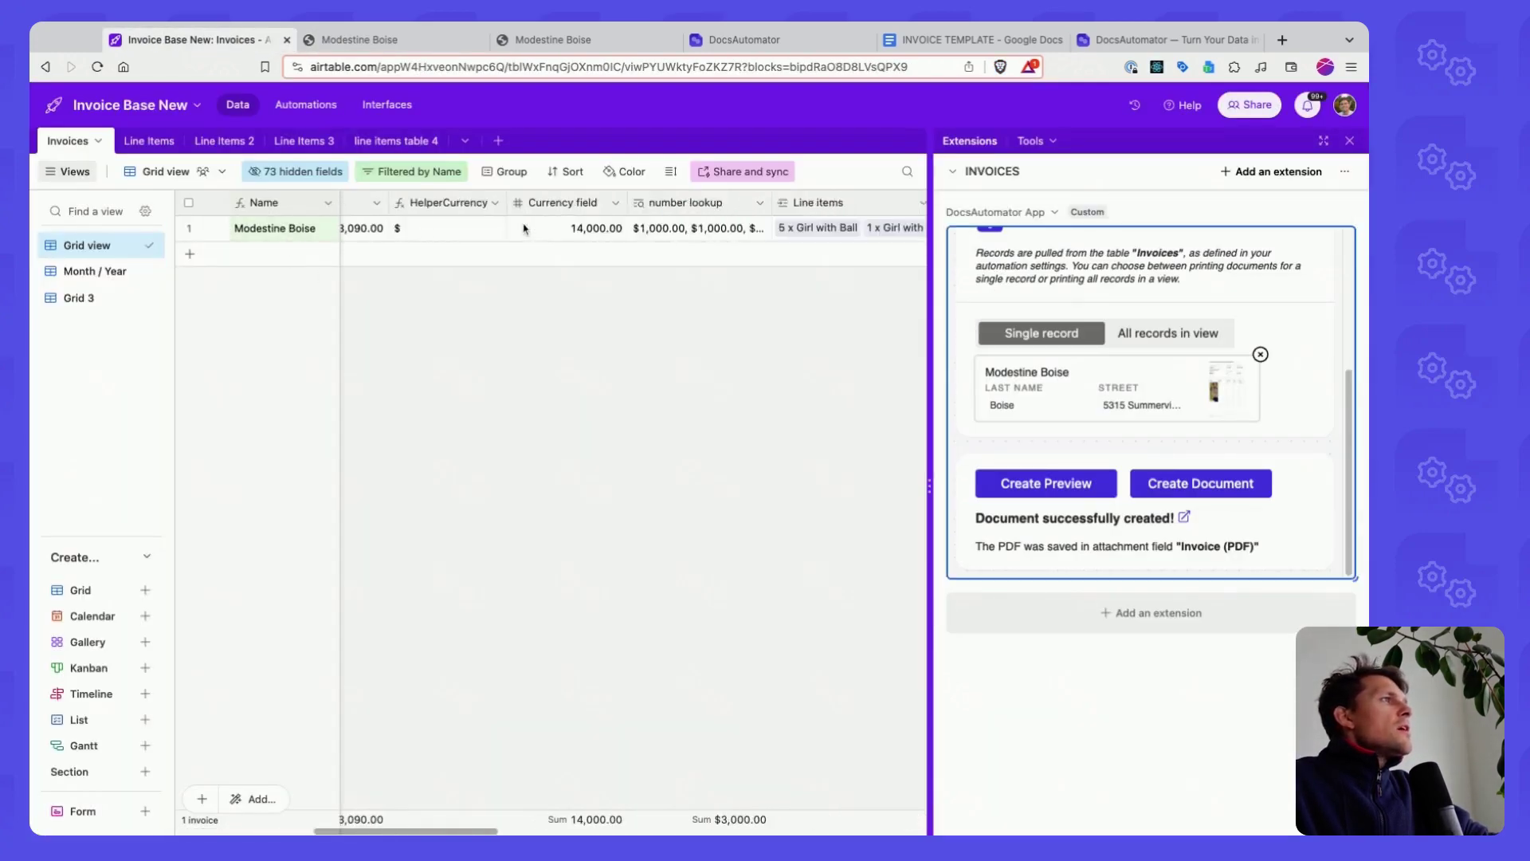
Hide all grid fields except Name and Invoice (PDF)
{"action": "scroll", "coordinate": [524, 229], "scroll_direction": "right", "scroll_amount": 10}
{"action": "left_click", "coordinate": [295, 172]}
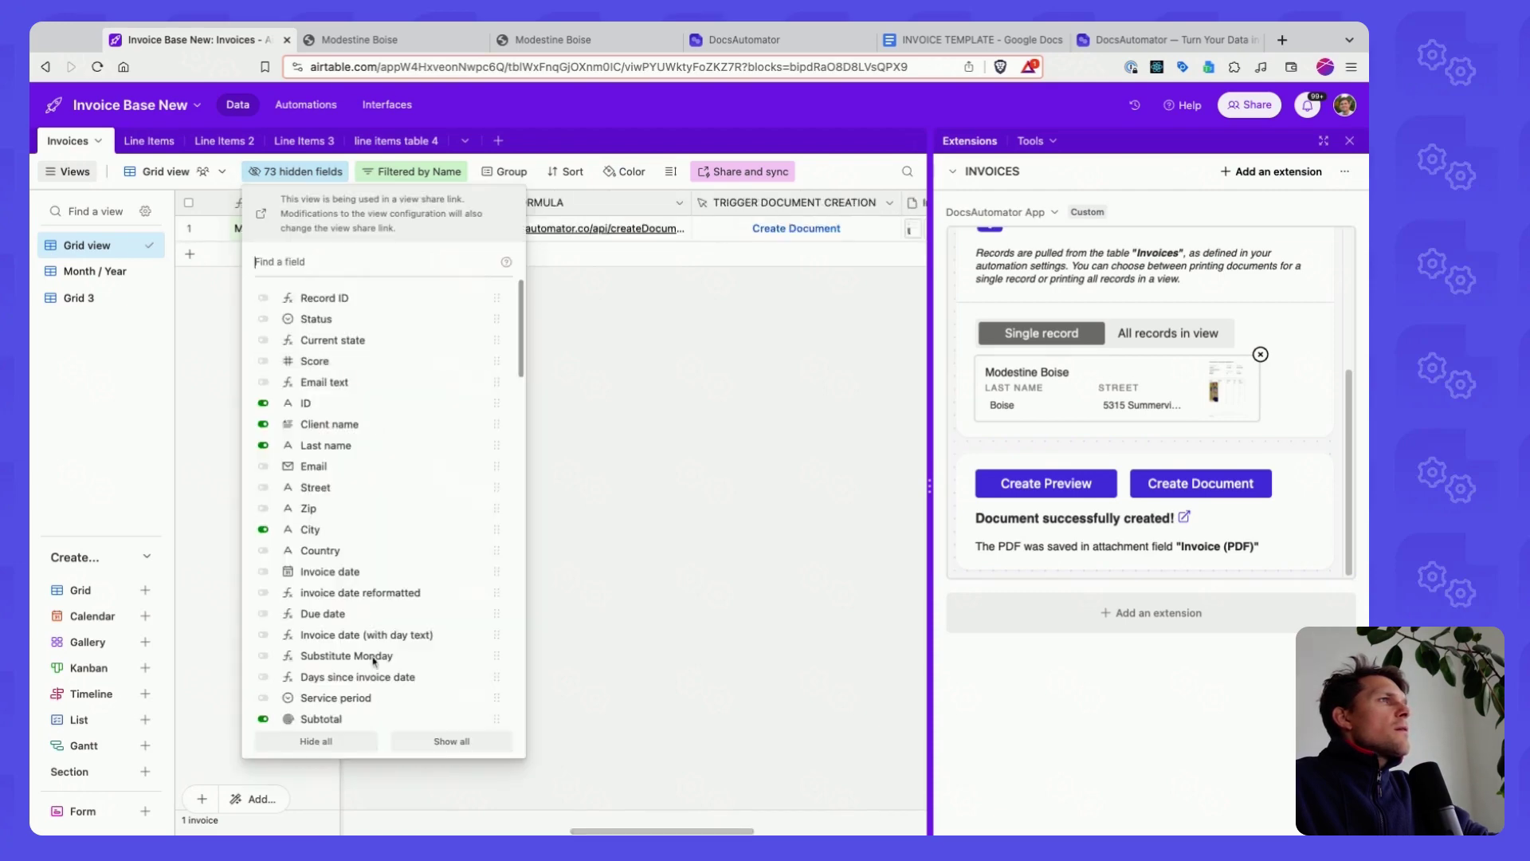
{"action": "left_click", "coordinate": [316, 742]}
{"action": "type", "text": "invoic"}
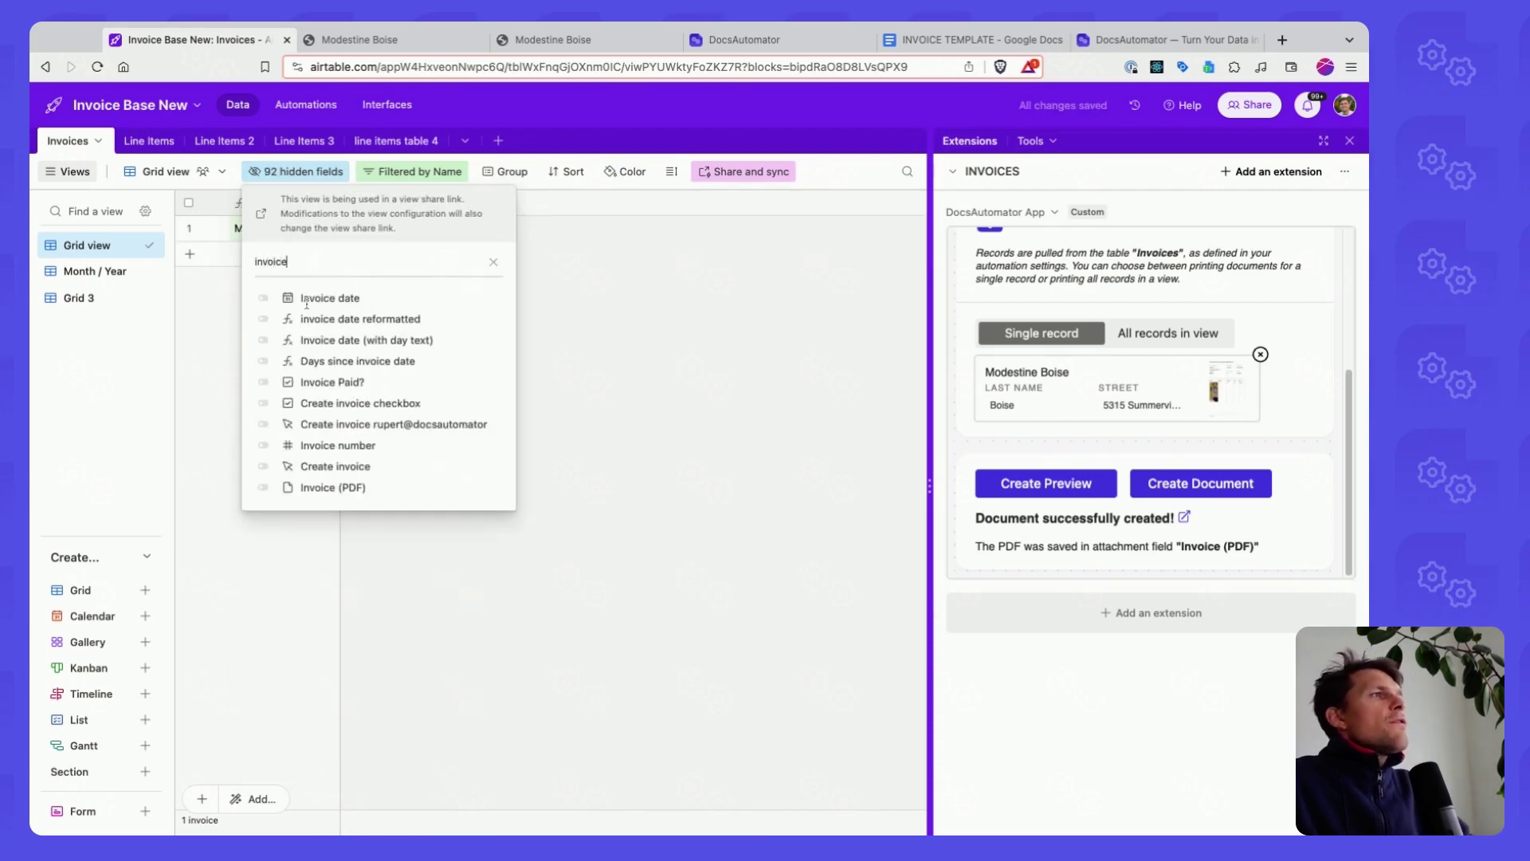
{"action": "type", "text": "e"}
{"action": "left_click", "coordinate": [319, 487]}
{"action": "left_click", "coordinate": [587, 324]}
{"action": "left_click", "coordinate": [436, 228]}
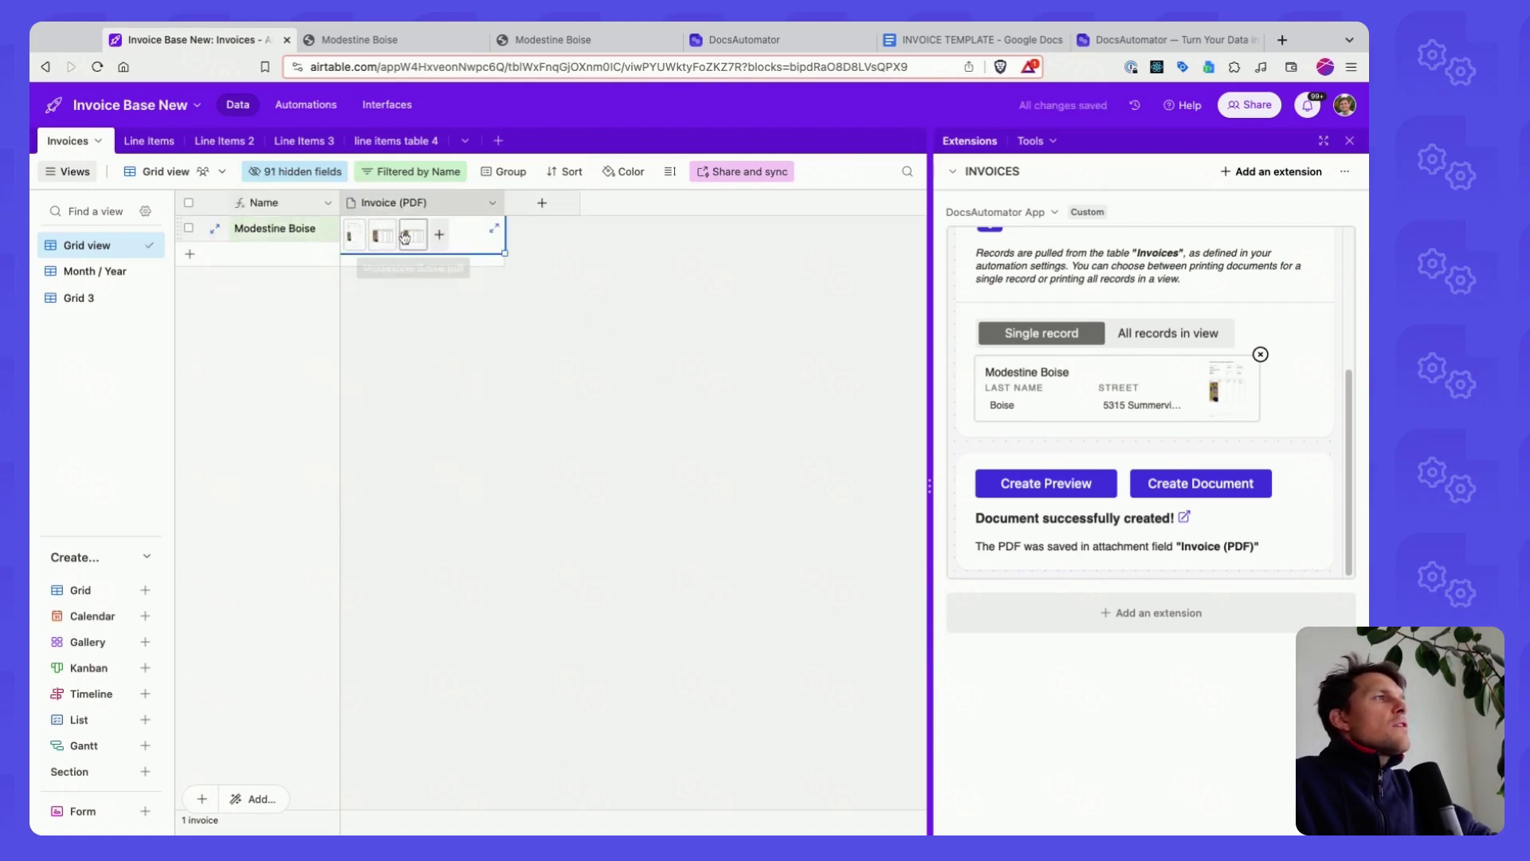
{"action": "left_click", "coordinate": [215, 228]}
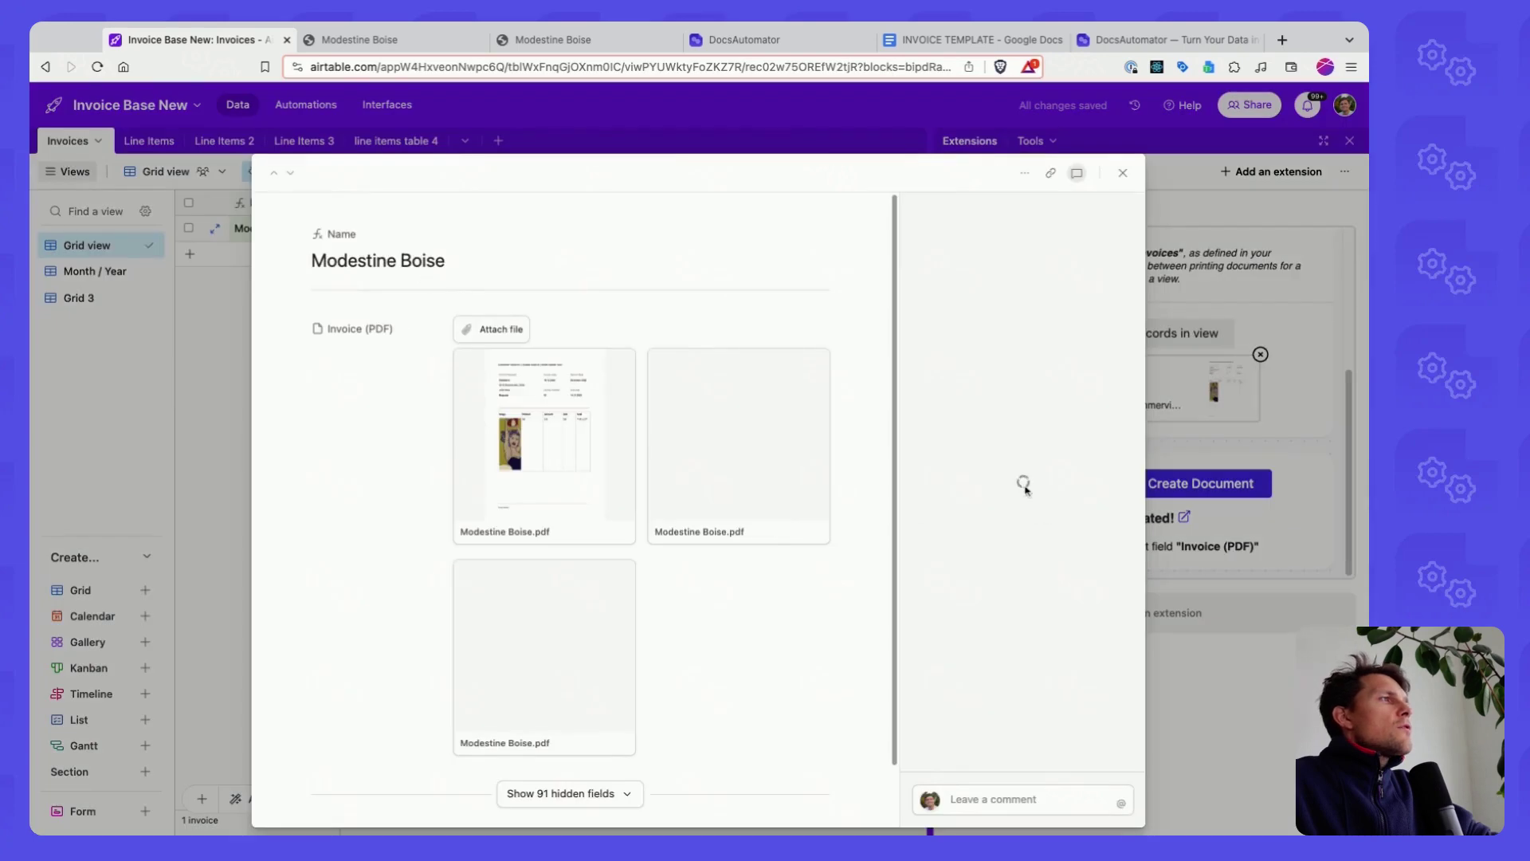
{"action": "left_click_drag", "start_coordinate": [1123, 508], "coordinate": [1101, 510]}
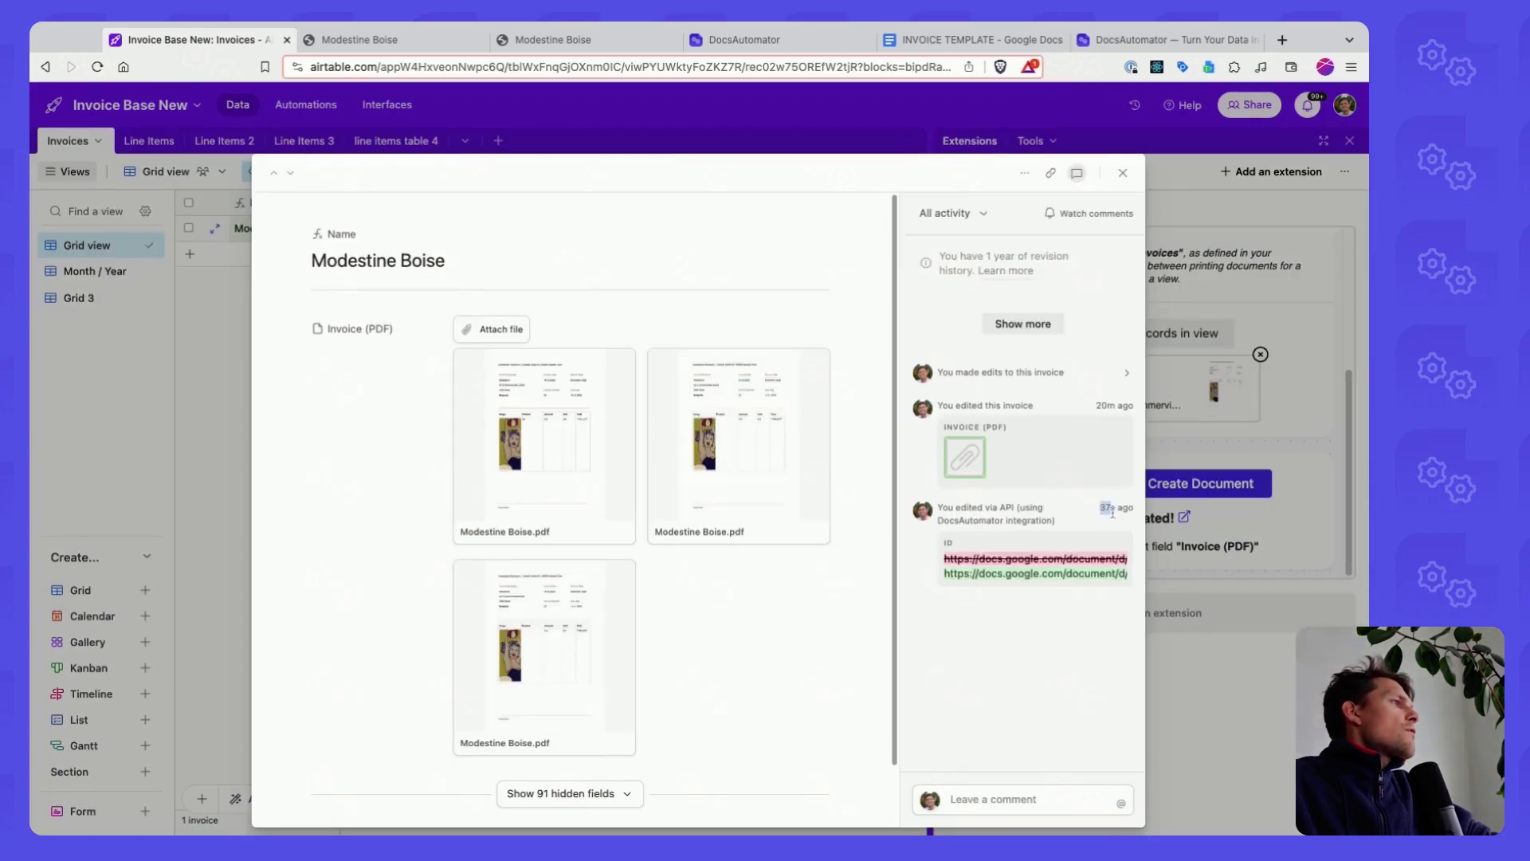
{"action": "left_click", "coordinate": [1010, 557]}
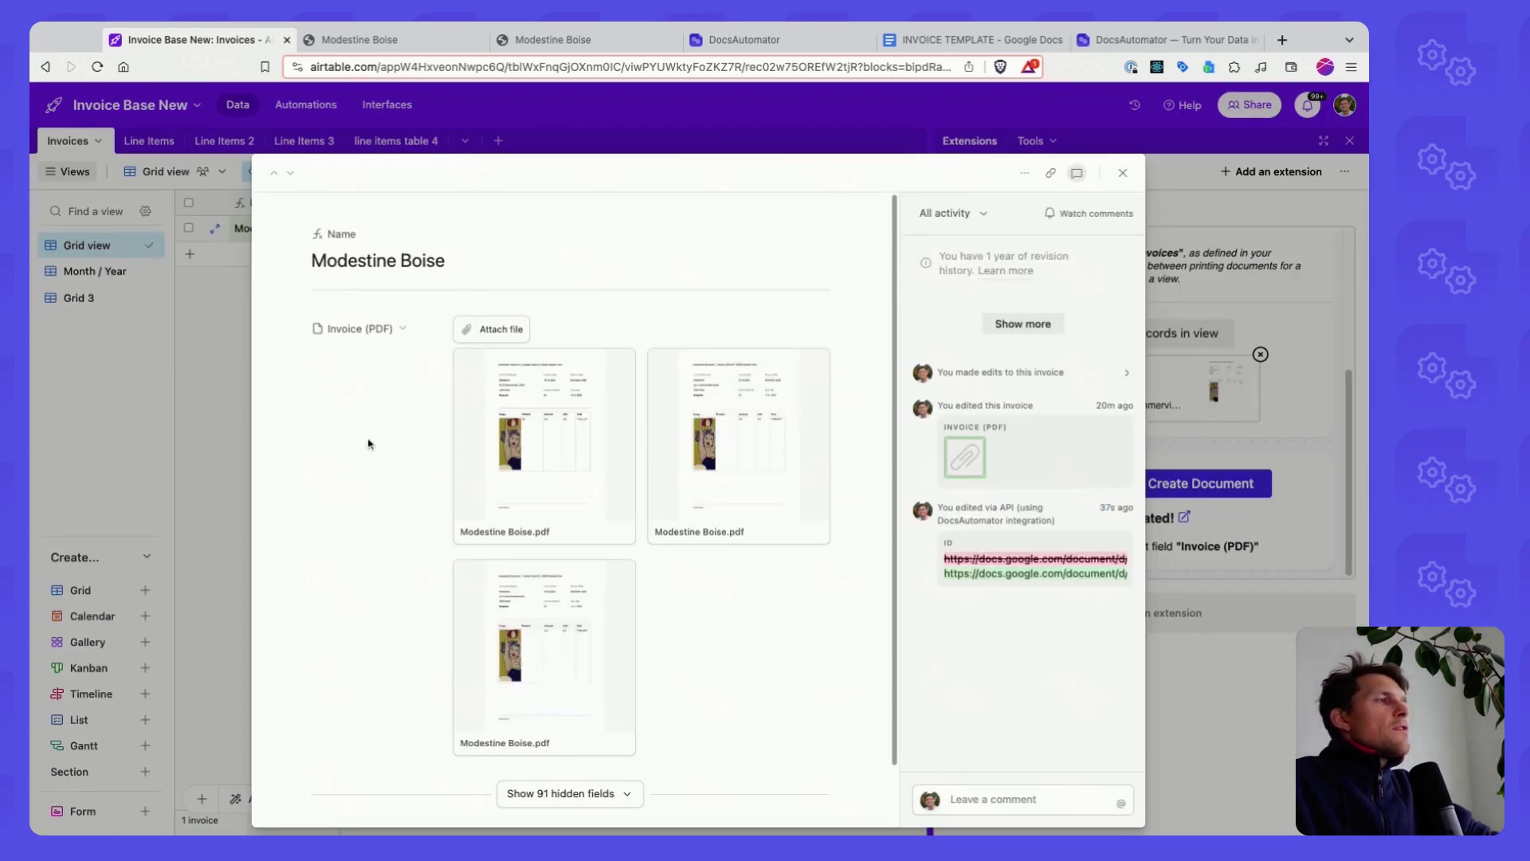
{"action": "key", "text": "Escape"}
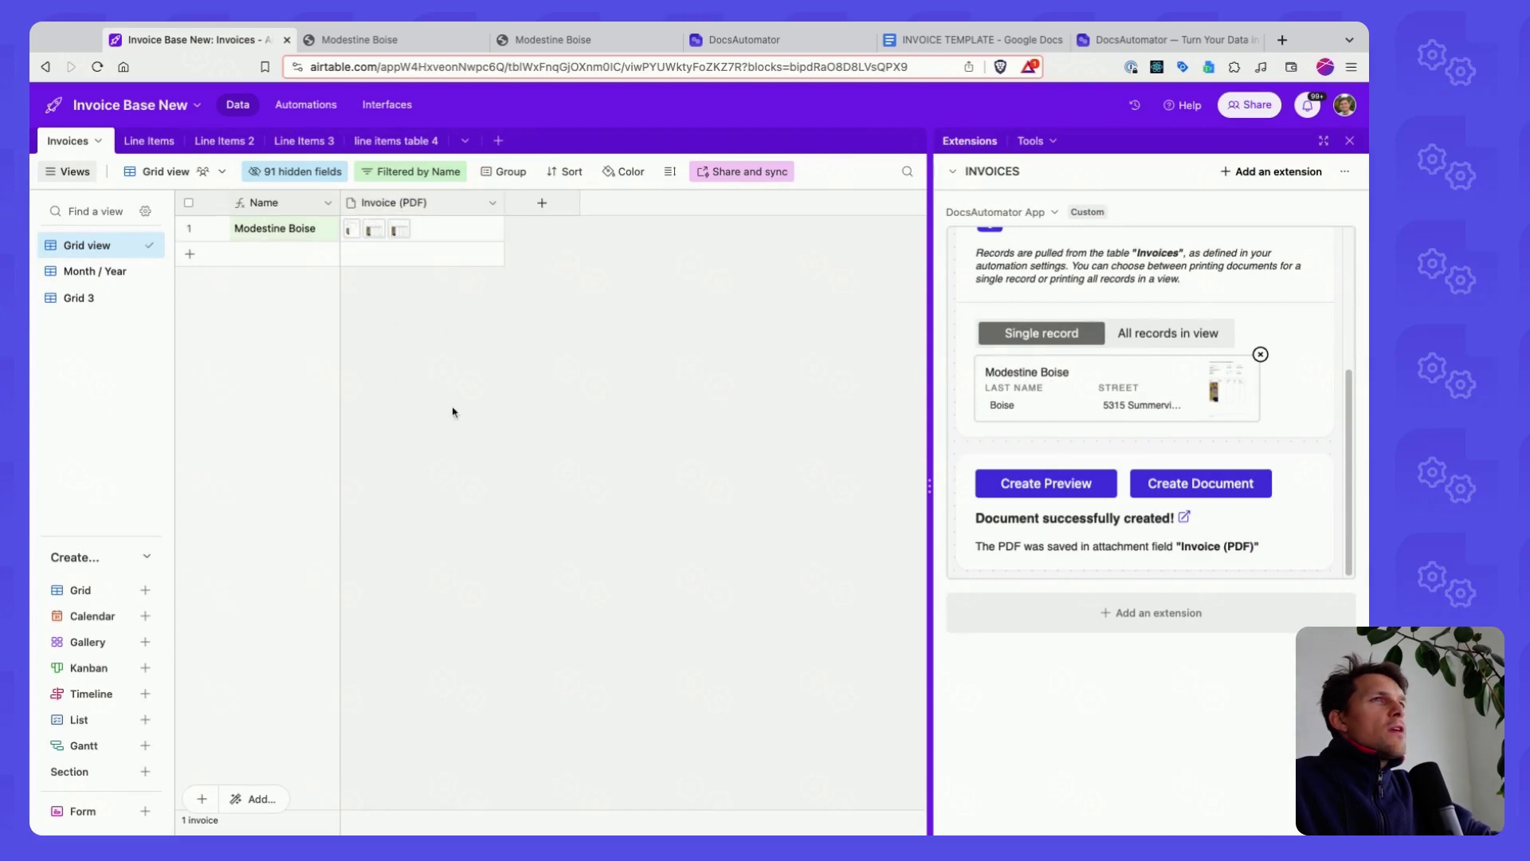